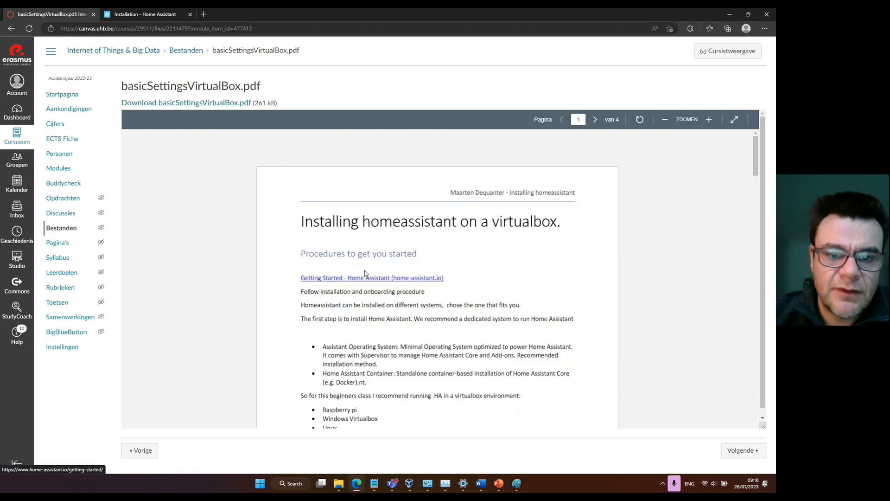
Review the installation procedure and the example VM settings in basicSettingsVirtualBox.pdf.
scroll(483, 256, down, 3)
scroll(483, 256, down, 8)
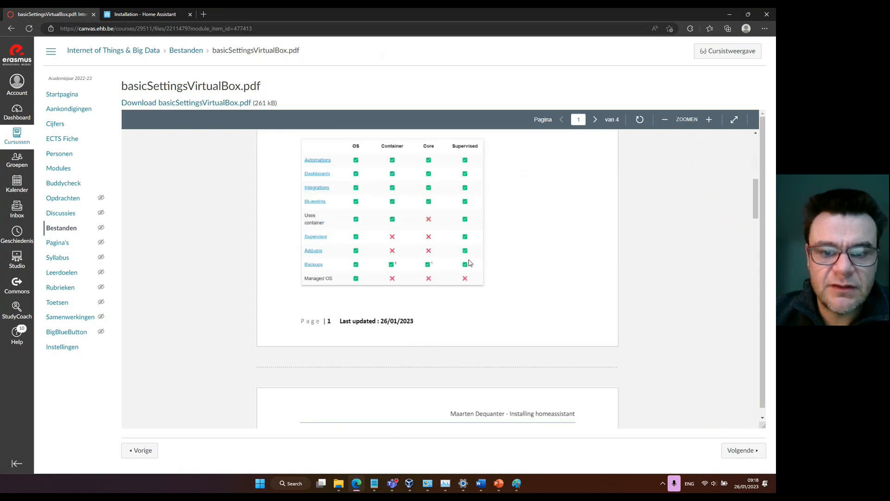
scroll(456, 262, down, 3)
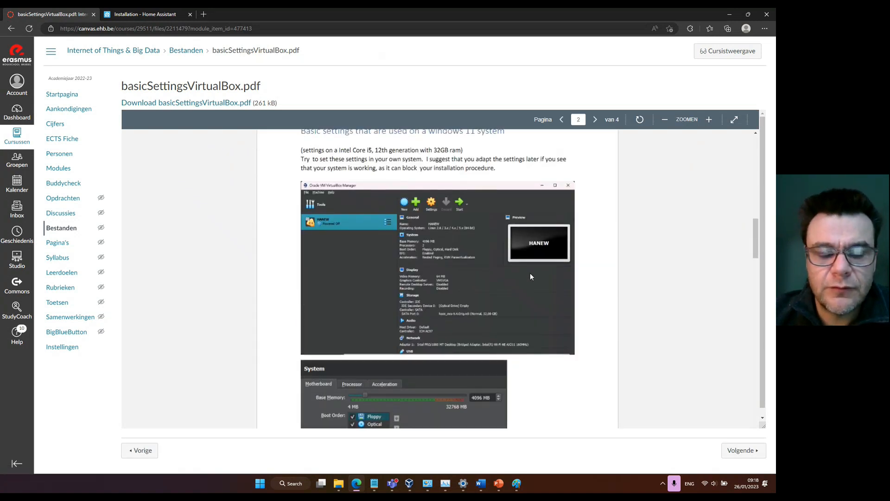
scroll(456, 211, down, 2)
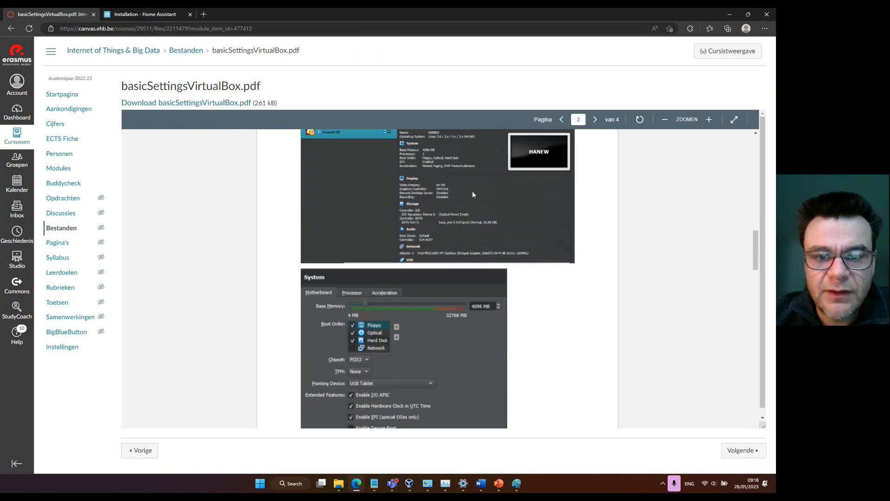
scroll(429, 318, down, 10)
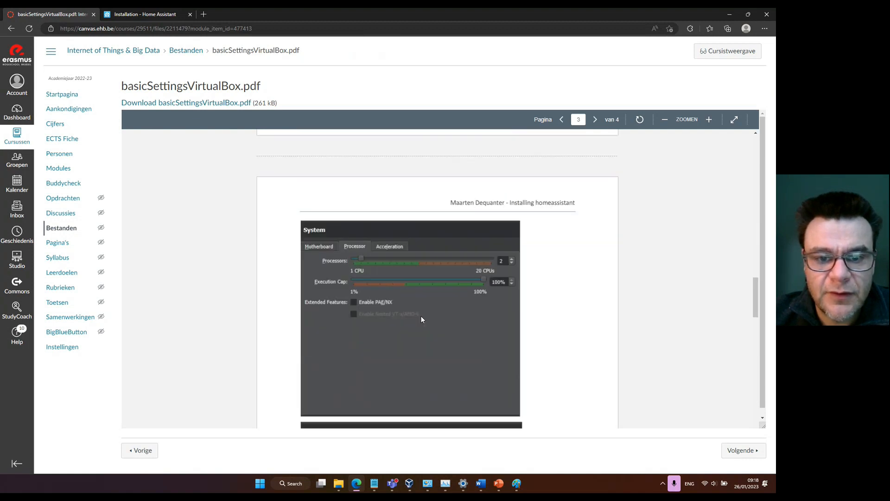
scroll(409, 309, down, 4)
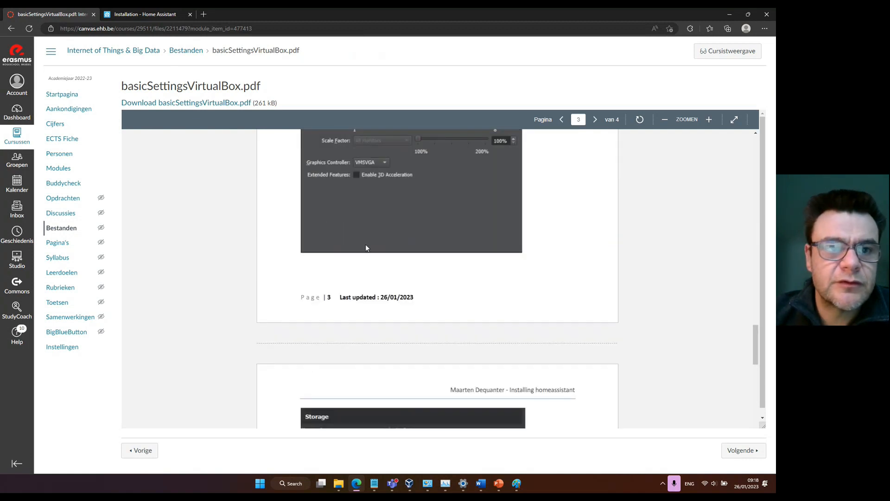
Switch to the Home Assistant Installation page and examine the installation methods offered for each platform.
click(139, 18)
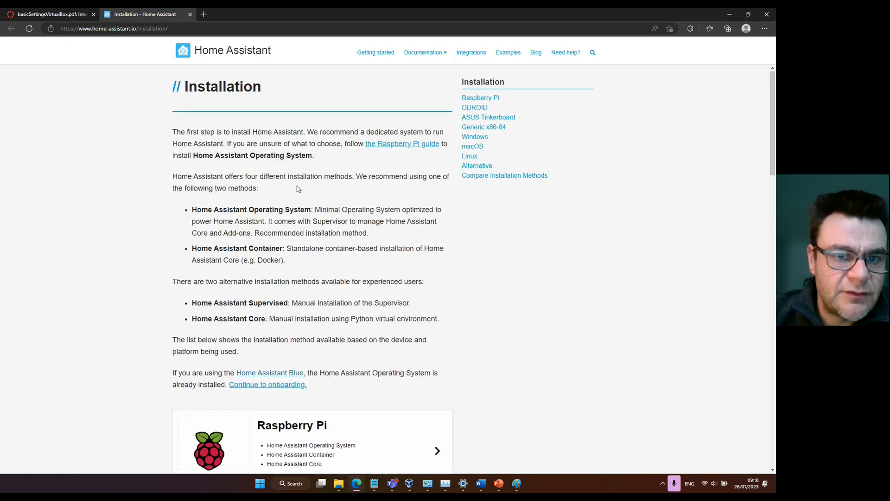
scroll(367, 212, down, 3)
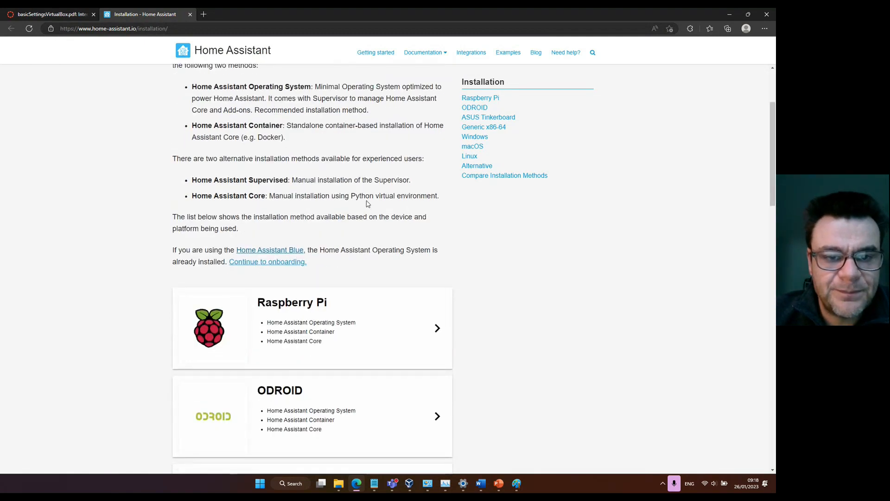
scroll(366, 204, down, 5)
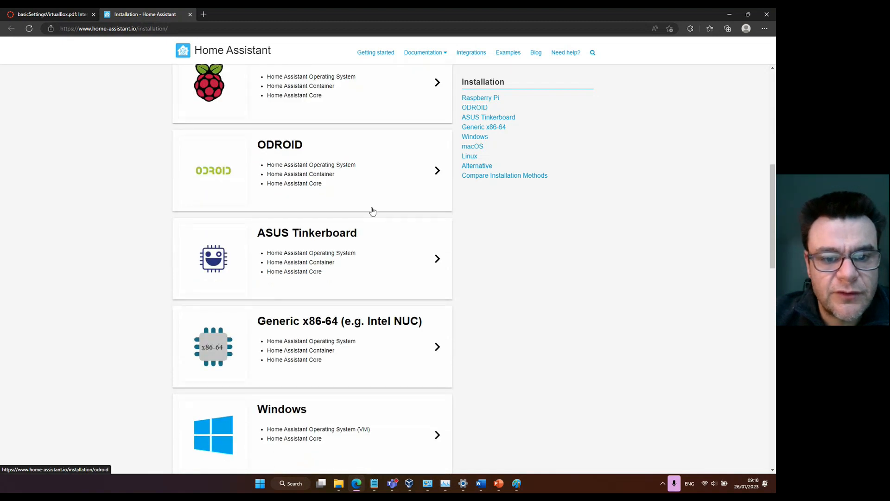
scroll(373, 241, down, 4)
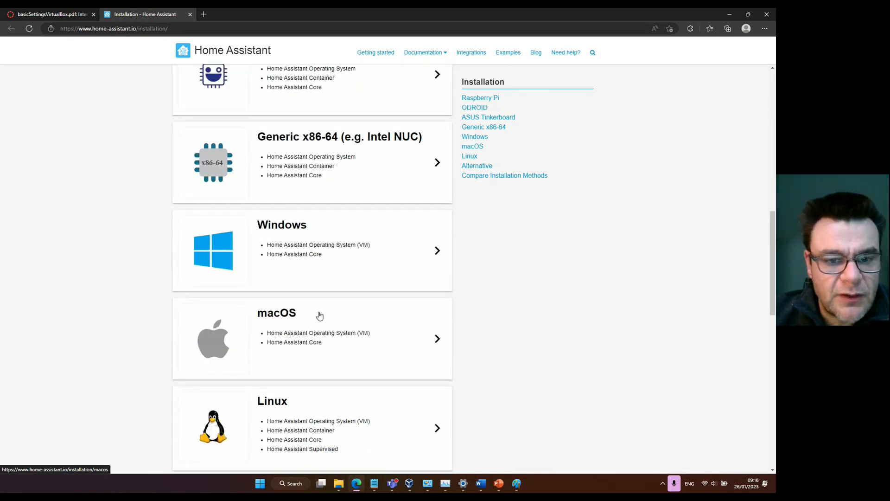
scroll(413, 294, up, 4)
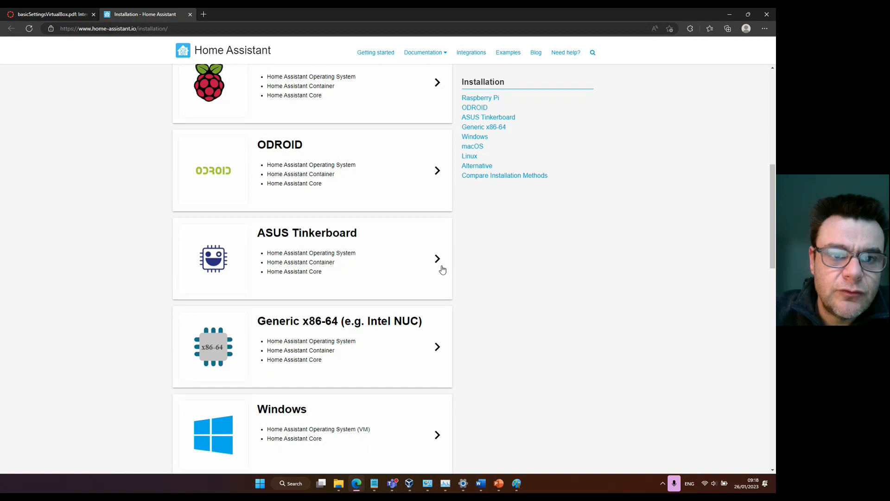
scroll(441, 269, up, 5)
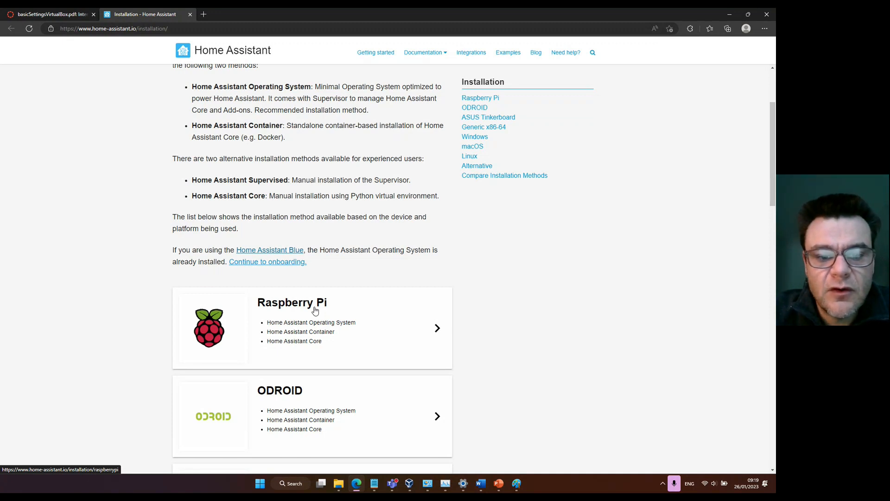
scroll(347, 294, down, 15)
scroll(352, 294, up, 5)
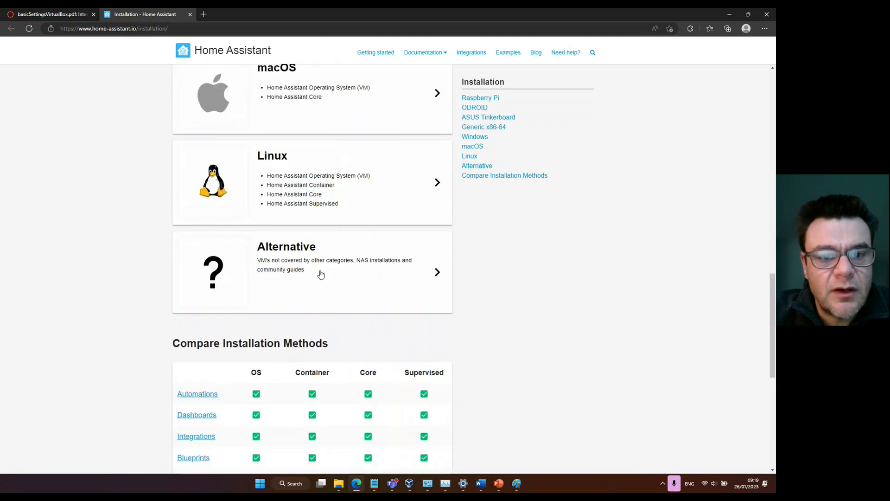
Open the Alternative installation guide, examine its VirtualBox configuration instructions, and return to the Installation overview.
click(291, 266)
scroll(383, 254, down, 14)
scroll(376, 254, up, 9)
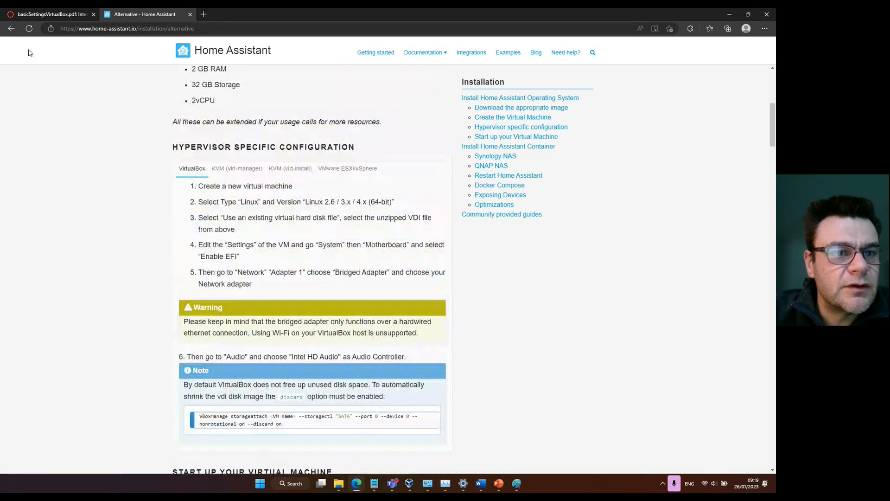
click(11, 29)
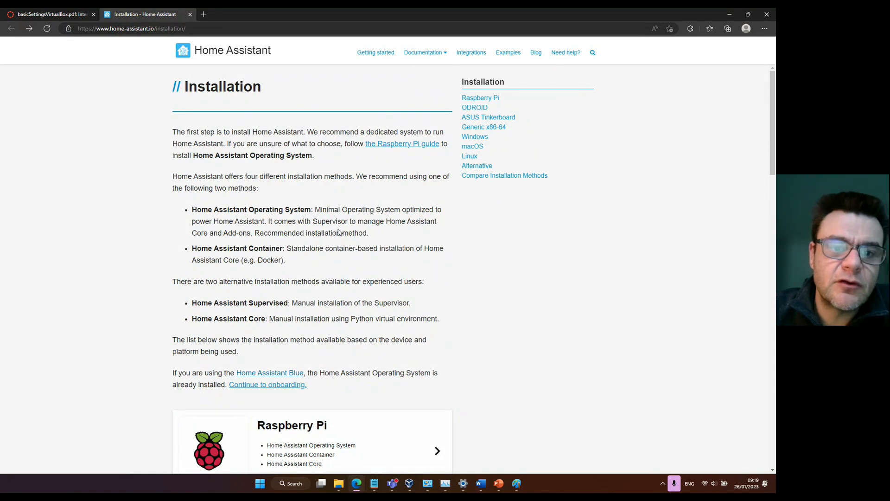
Open the Windows installation guide and download the VirtualBox (.vdi) image of Home Assistant Operating System.
scroll(338, 232, down, 4)
scroll(338, 232, down, 2)
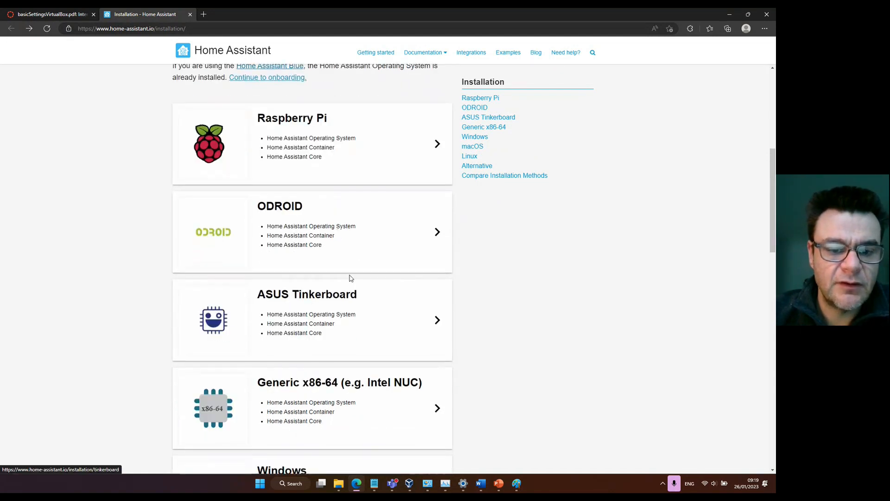
scroll(357, 253, down, 1)
scroll(371, 283, down, 2)
scroll(391, 294, down, 5)
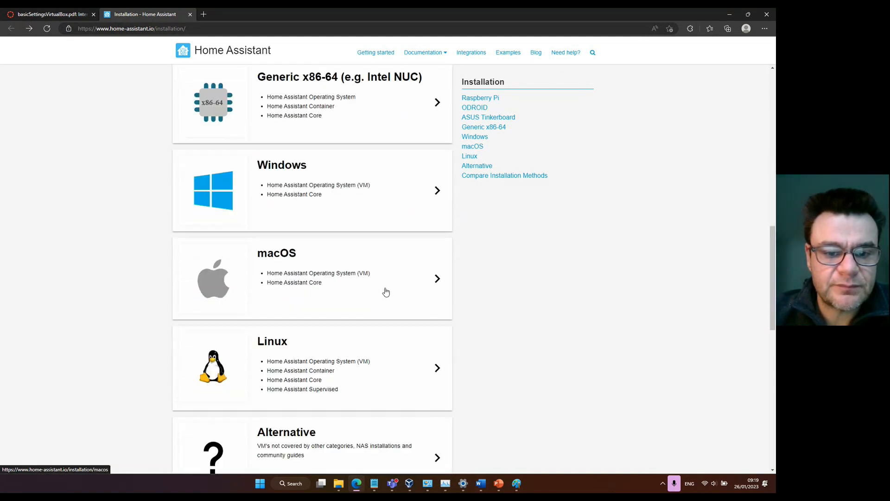
scroll(382, 291, down, 9)
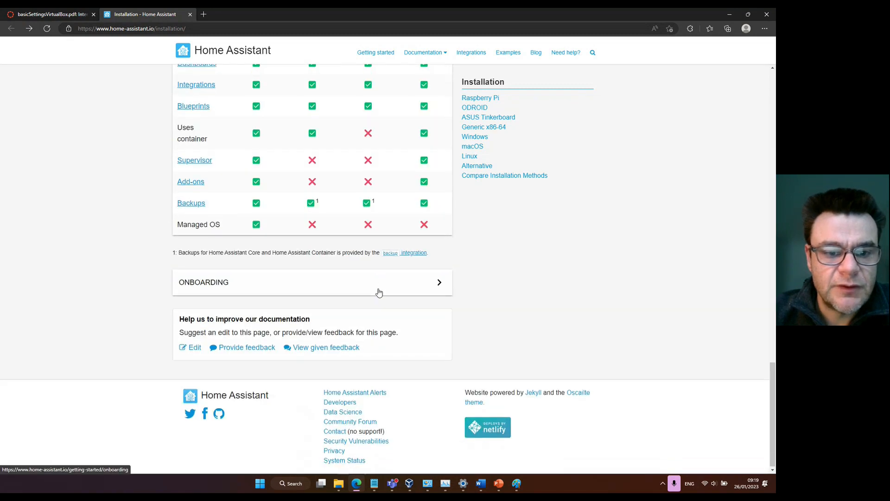
scroll(378, 292, up, 5)
scroll(315, 243, up, 5)
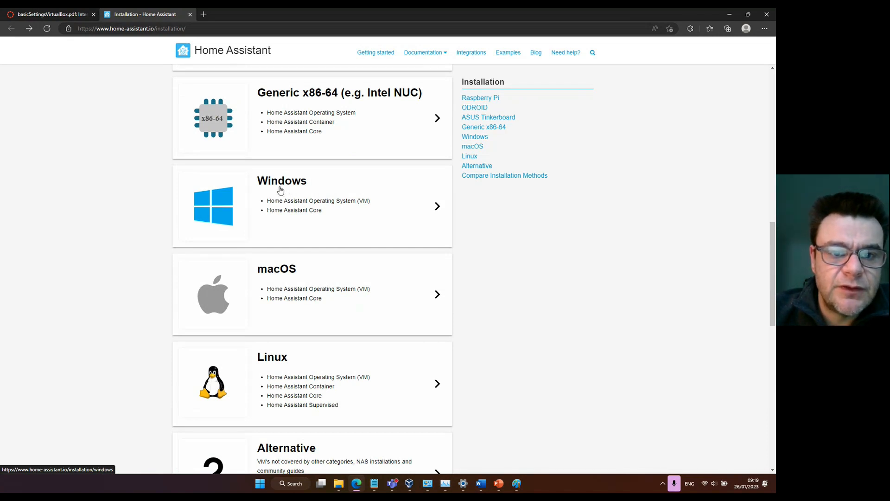
click(280, 190)
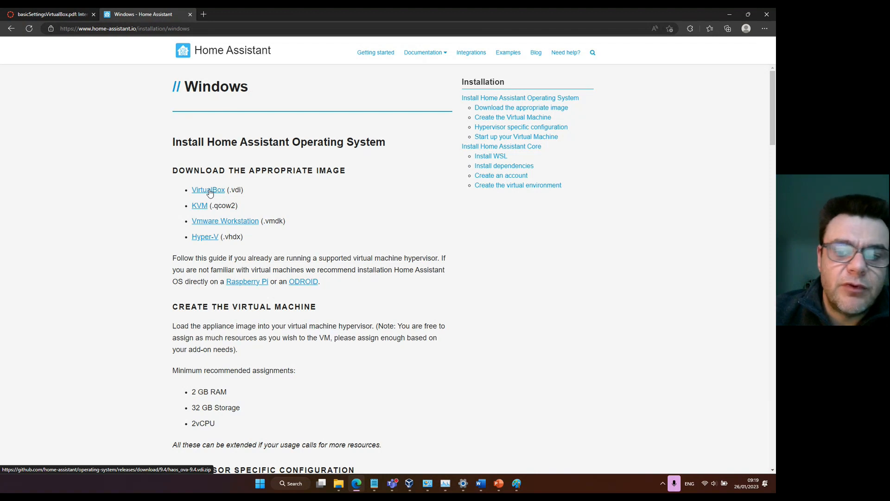
click(209, 190)
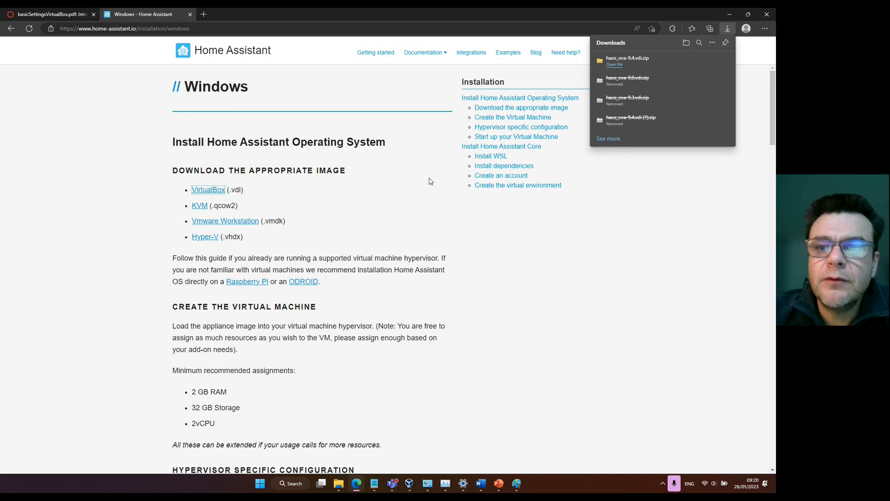
Show the downloaded haos_ova-9.4.vdi.zip in its folder and extract it to the suggested haos_ova-9.4.vdi folder in Downloads.
mouse_move(672, 67)
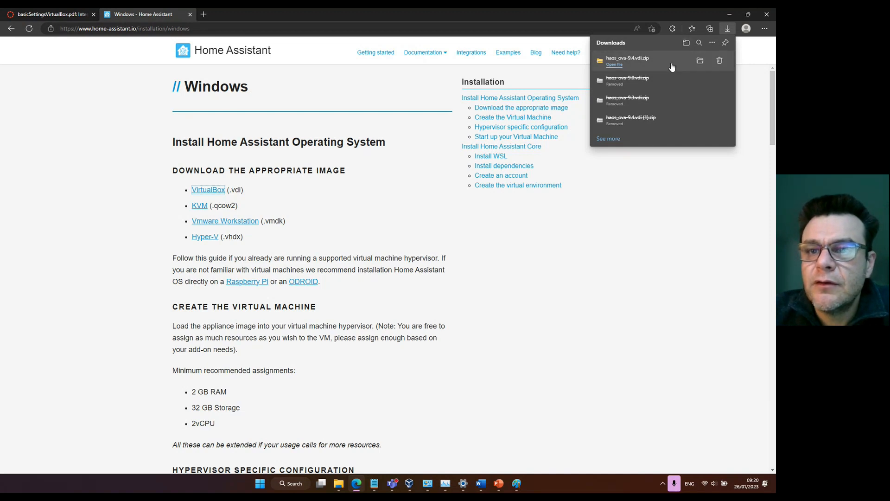
click(700, 61)
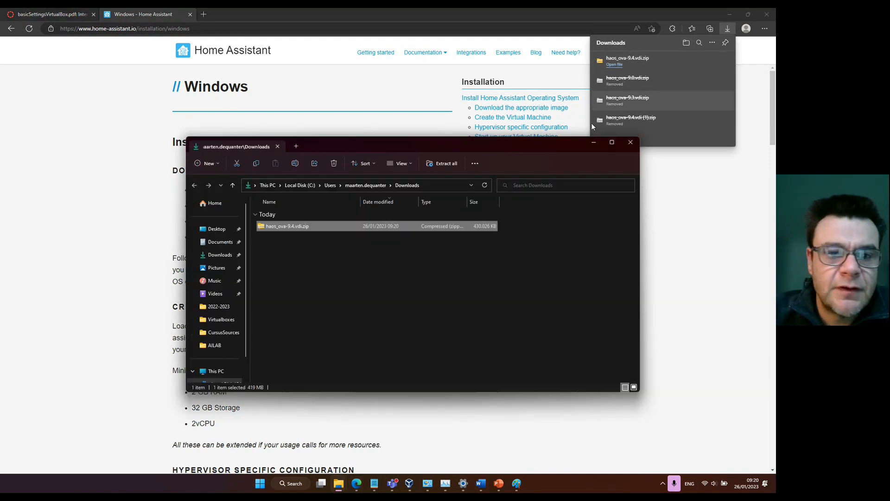
right_click(279, 226)
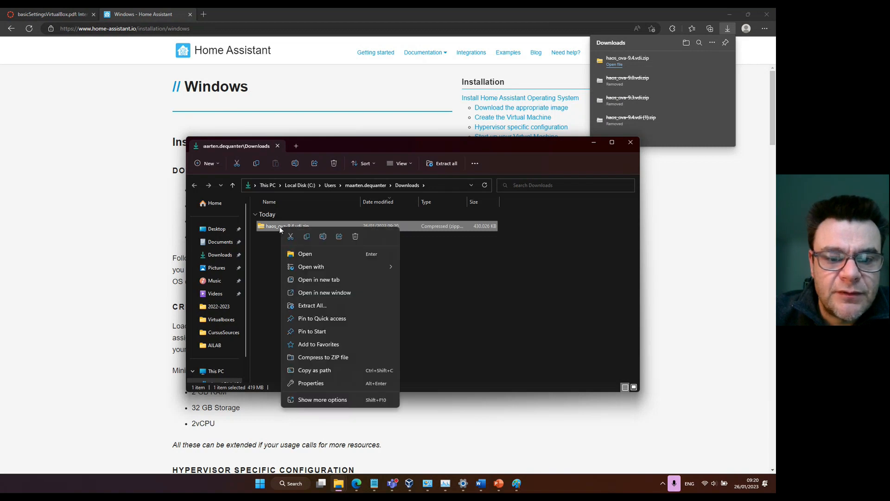
click(313, 306)
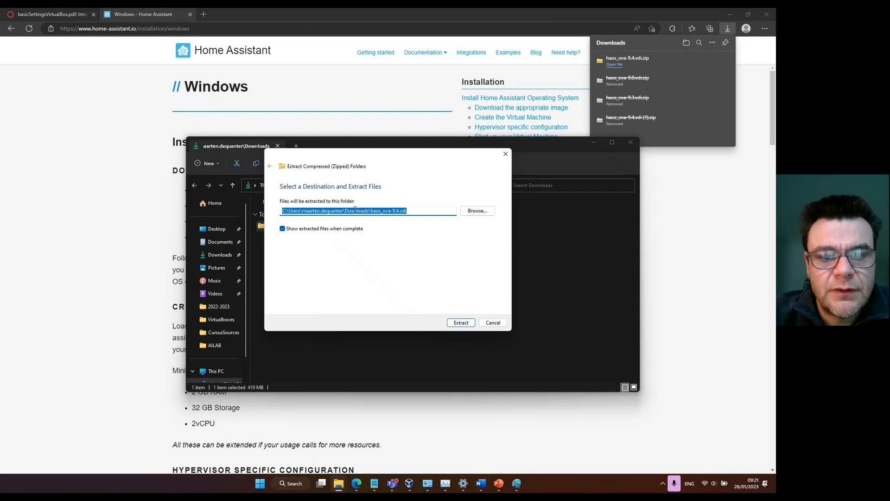
click(455, 324)
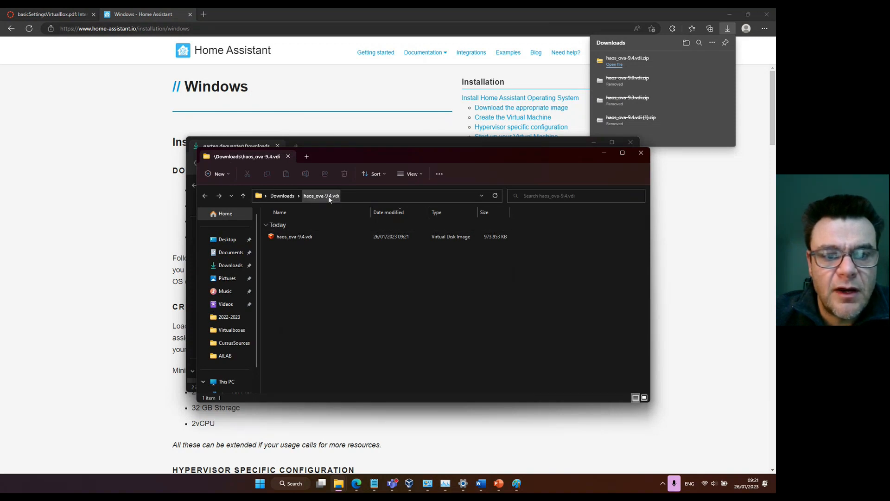
Place the extracted haos_ova-9.4.vdi disk image in the Virtualboxes folder under Documents and close that folder window.
click(307, 237)
click(312, 264)
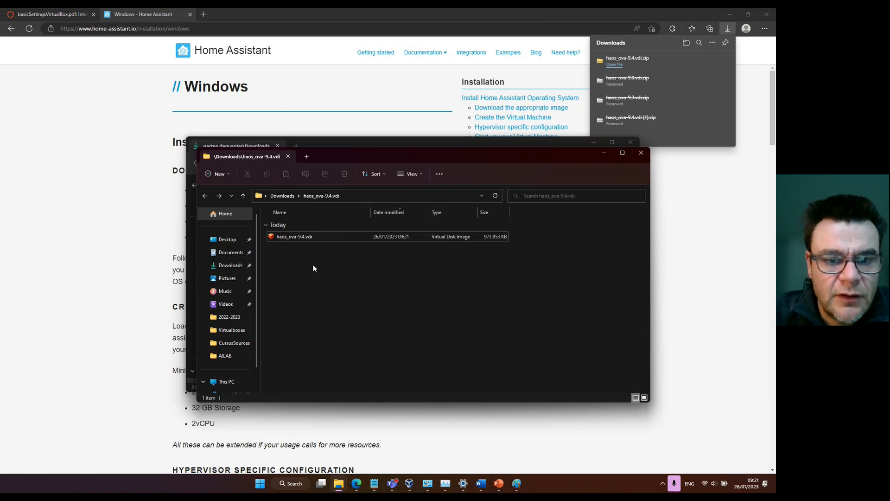
click(293, 239)
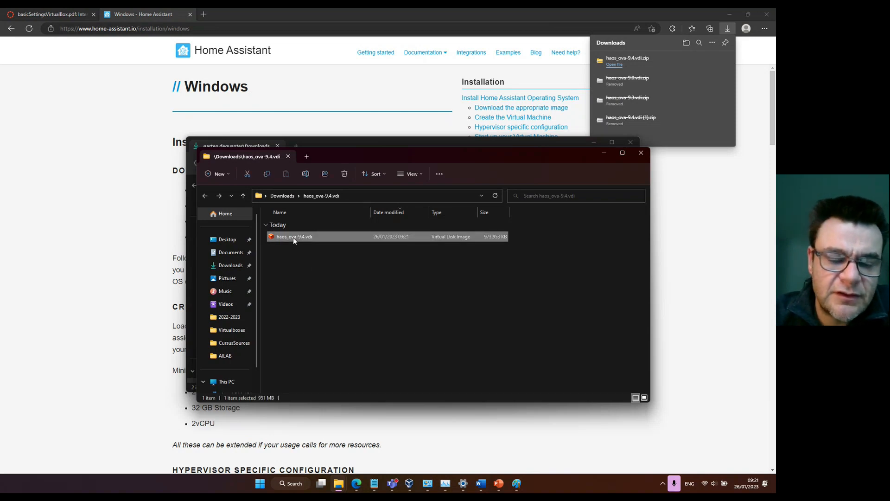
click(293, 248)
click(291, 238)
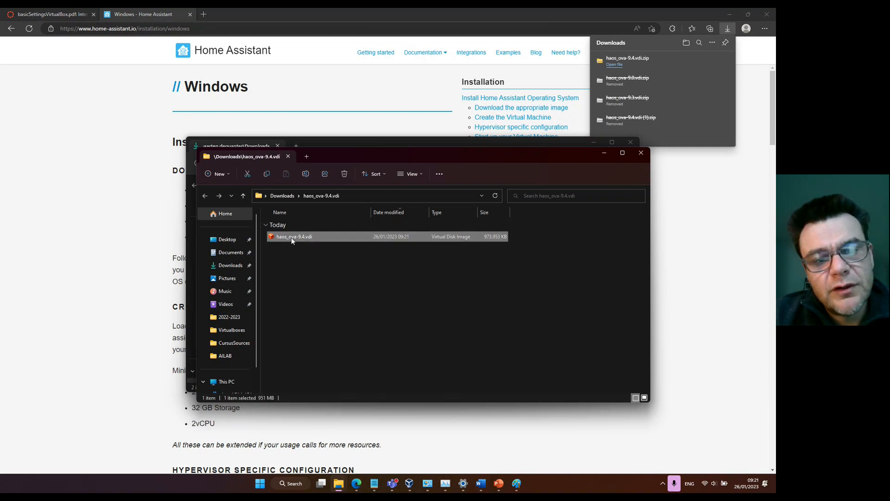
click(298, 263)
click(302, 240)
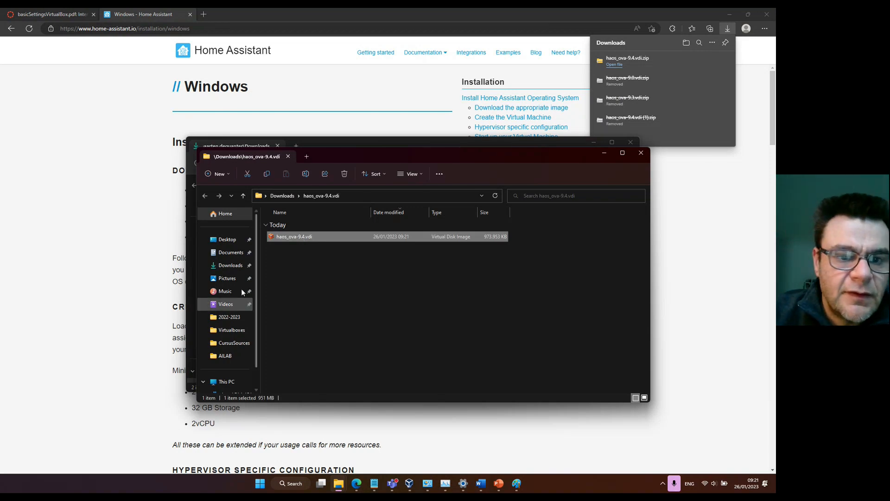
click(234, 259)
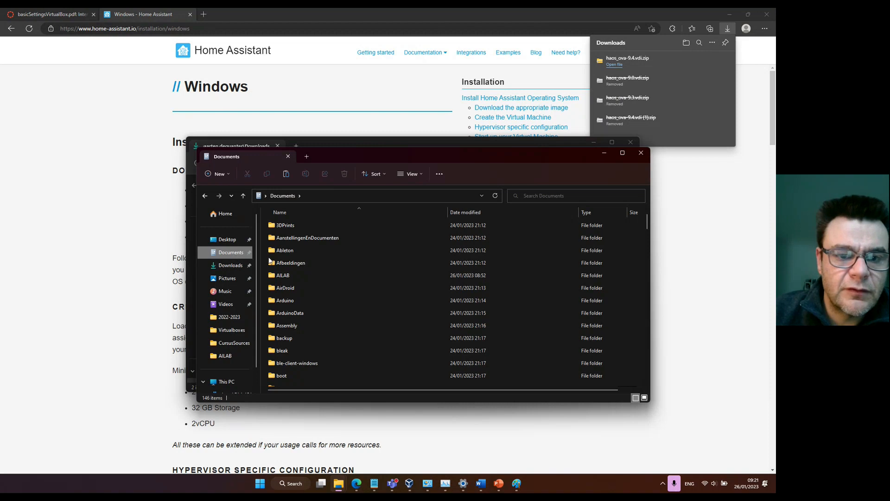
click(286, 281)
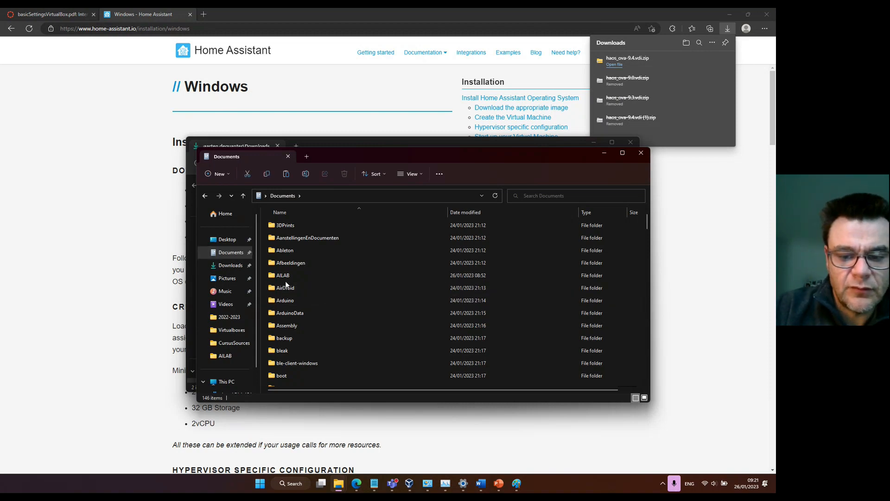
text(vi)
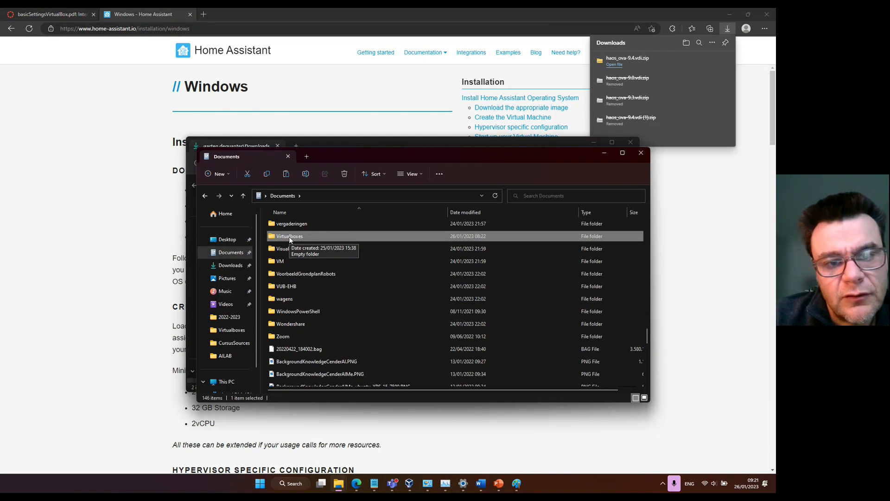
double_click(288, 236)
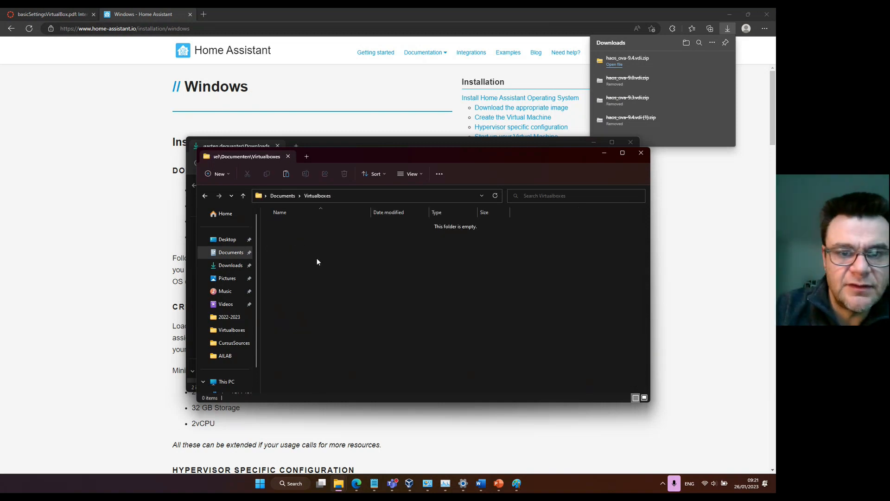
key(ctrl+v)
click(324, 259)
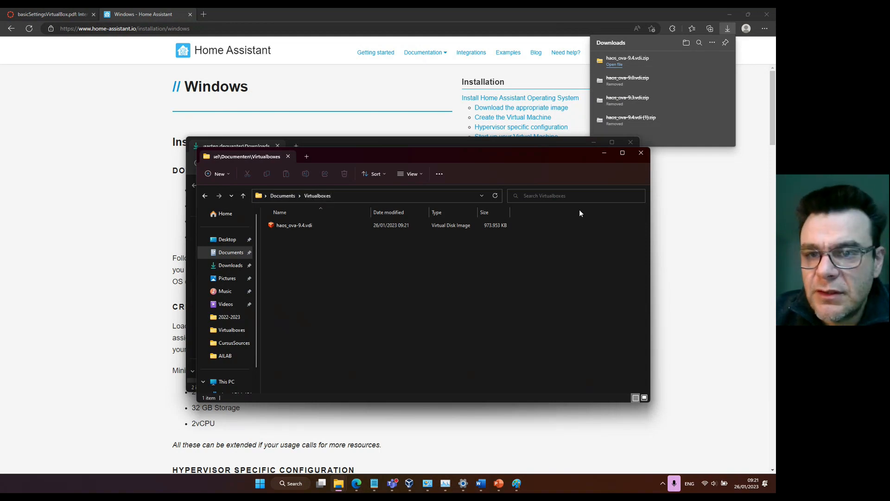
click(641, 154)
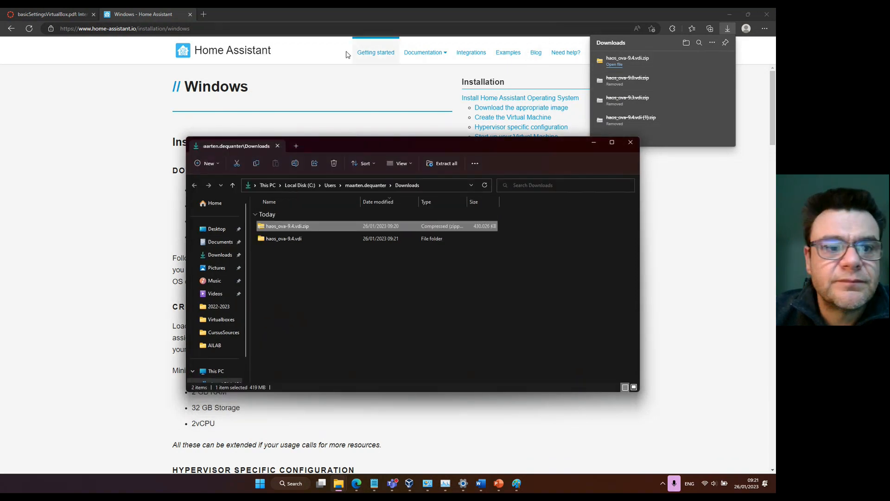
Return to the Windows installation guide and examine the instructions for creating and configuring the virtual machine.
click(157, 135)
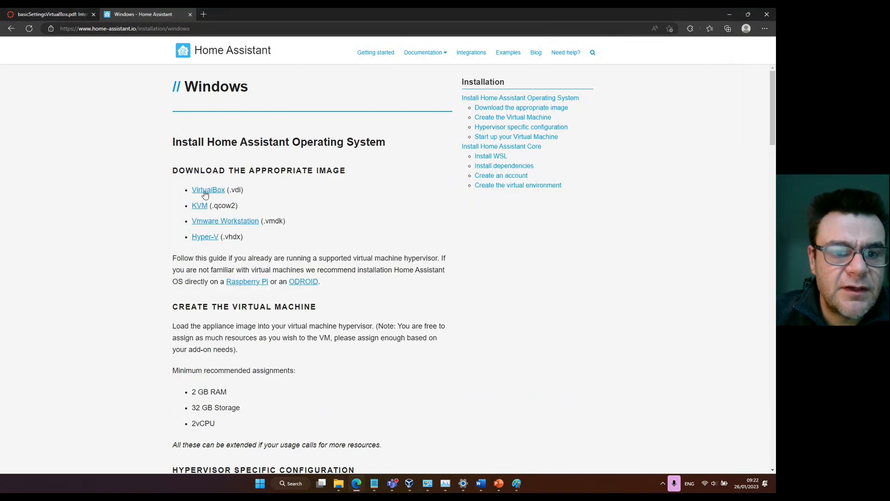
scroll(347, 296, down, 3)
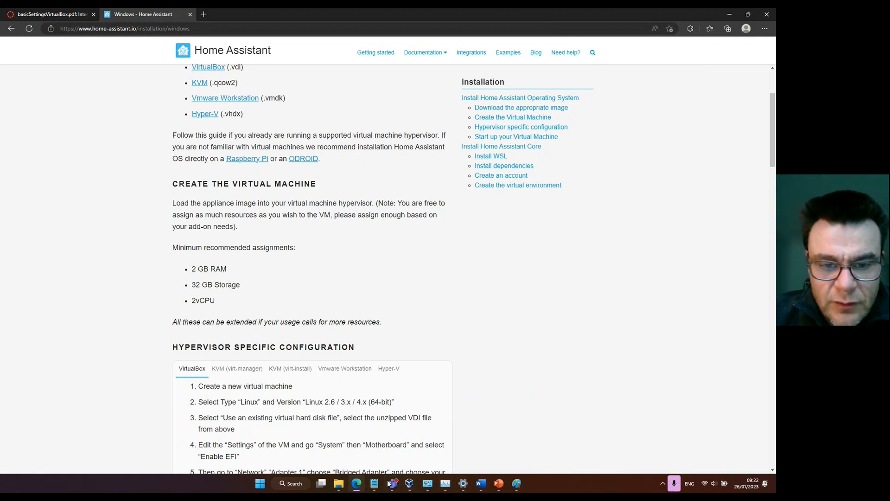
click(287, 485)
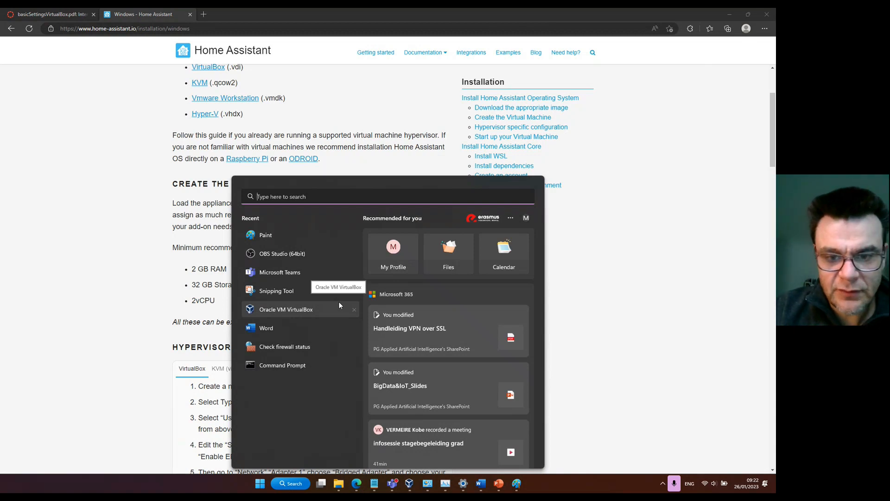
text(vo)
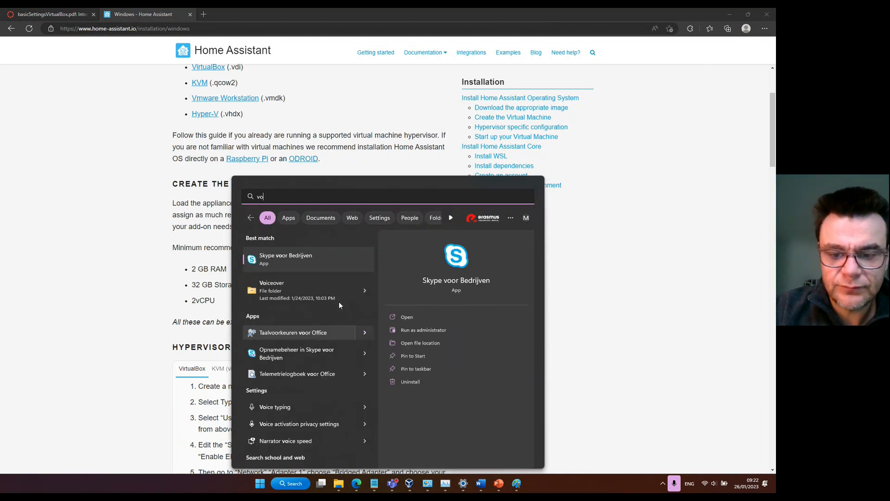
key(BackSpace)
text(i)
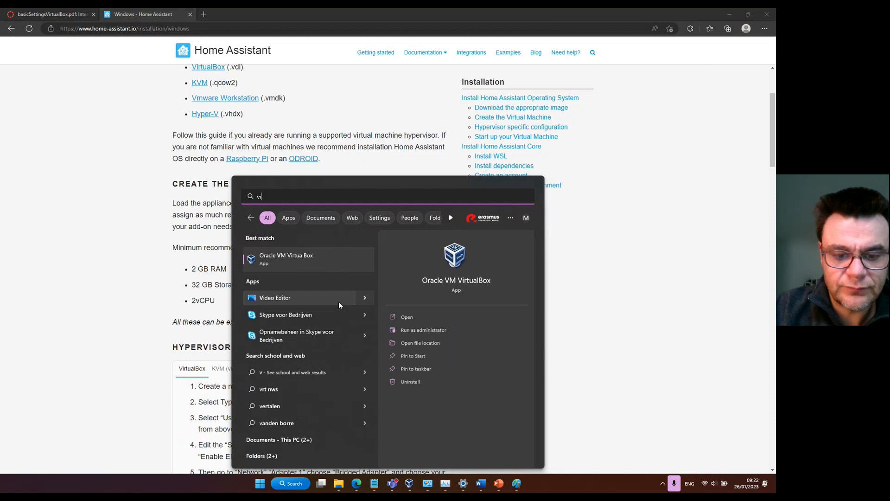
text(rtualbox)
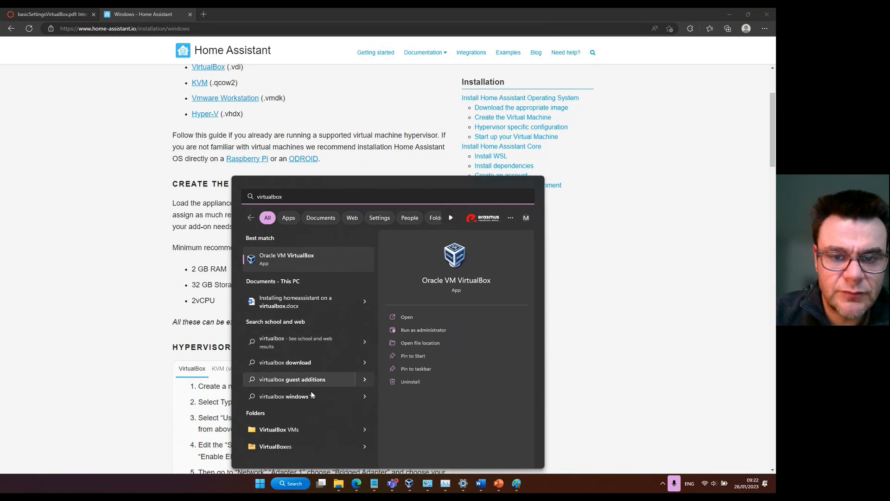
click(291, 485)
click(291, 485)
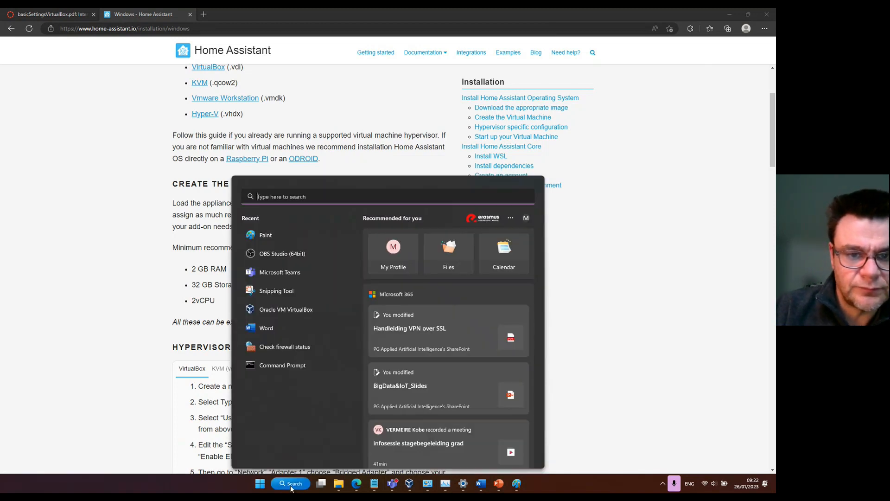
Find and open Oracle VM VirtualBox, and place its window beside the guide's VirtualBox instructions.
click(267, 485)
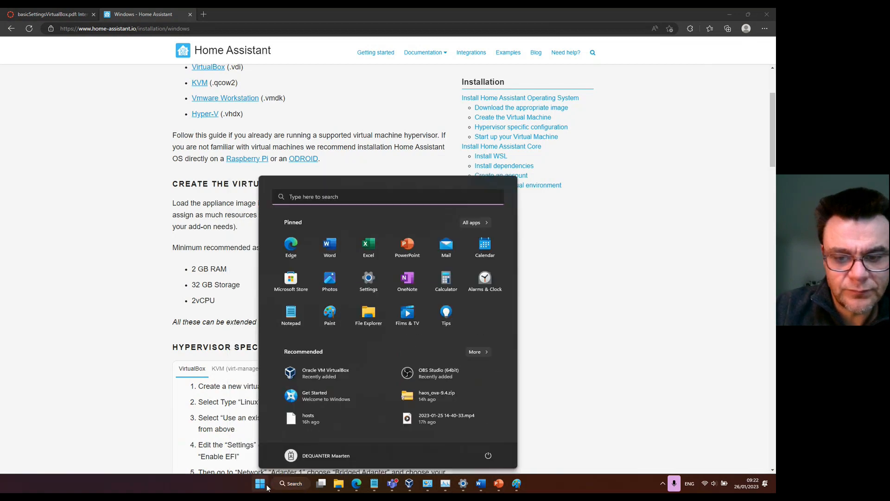
text(viert)
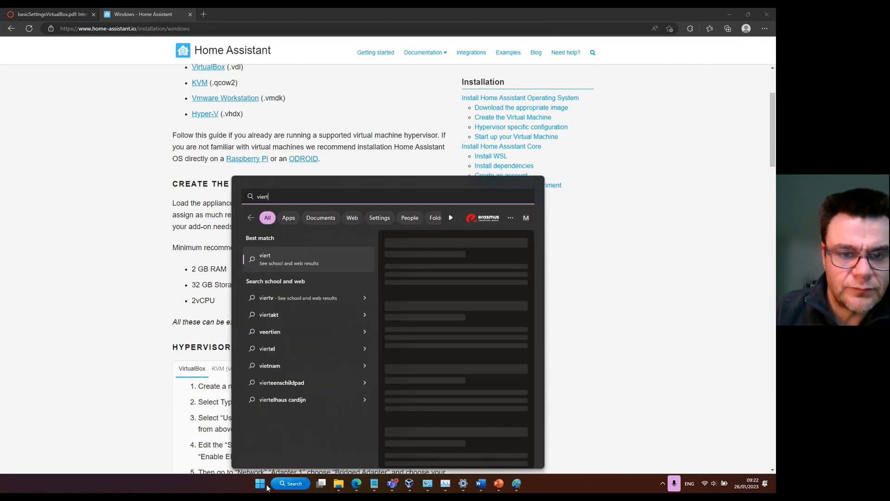
key(BackSpace)
key(BackSpace)
key(BackSpace)
key(BackSpace)
key(BackSpace)
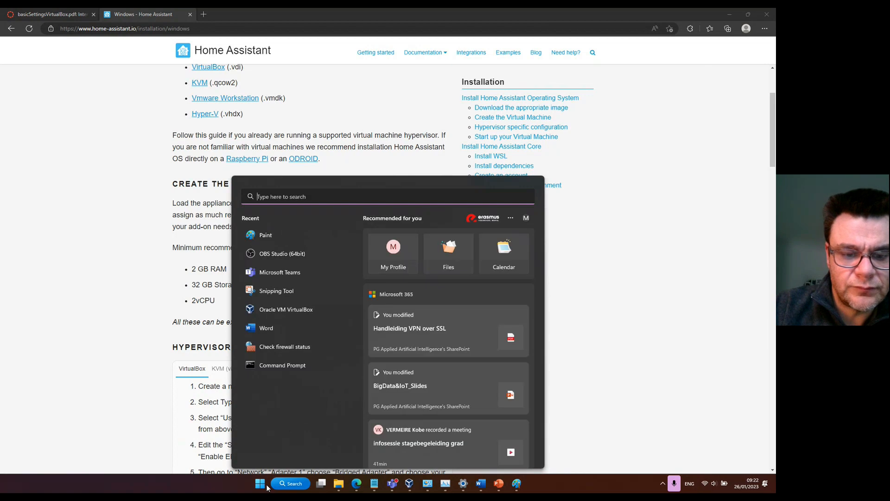
text(virtu)
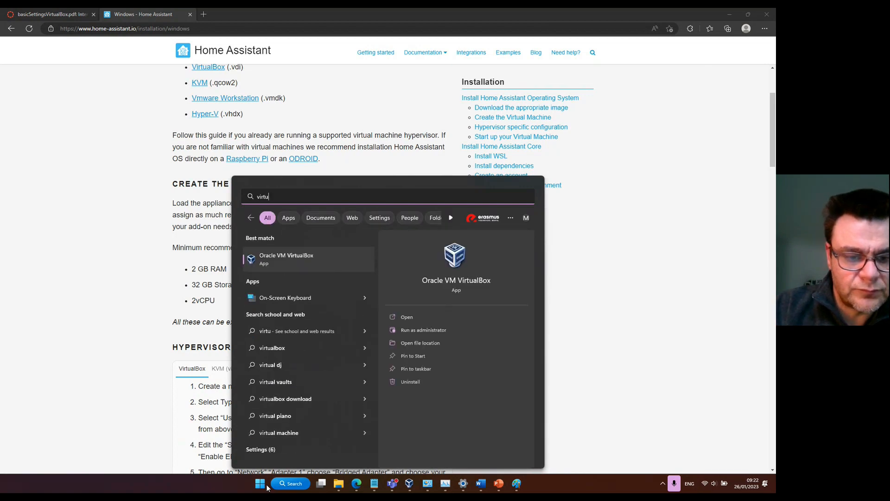
text(al)
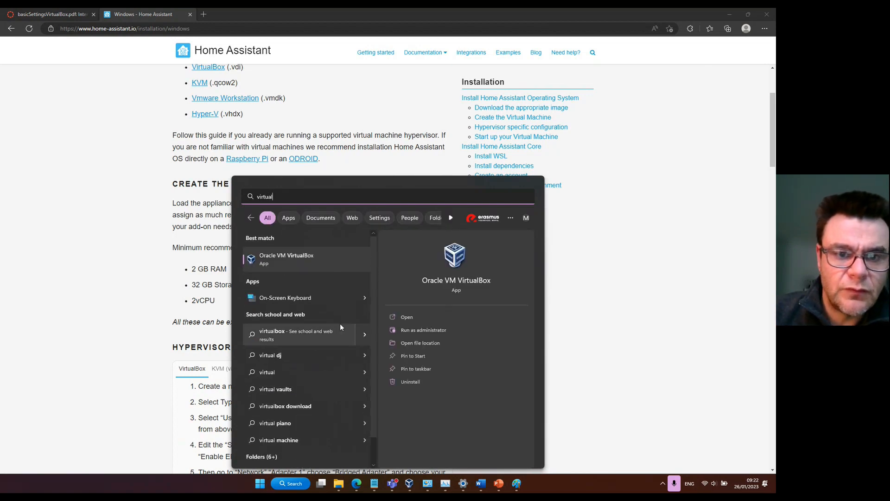
click(280, 262)
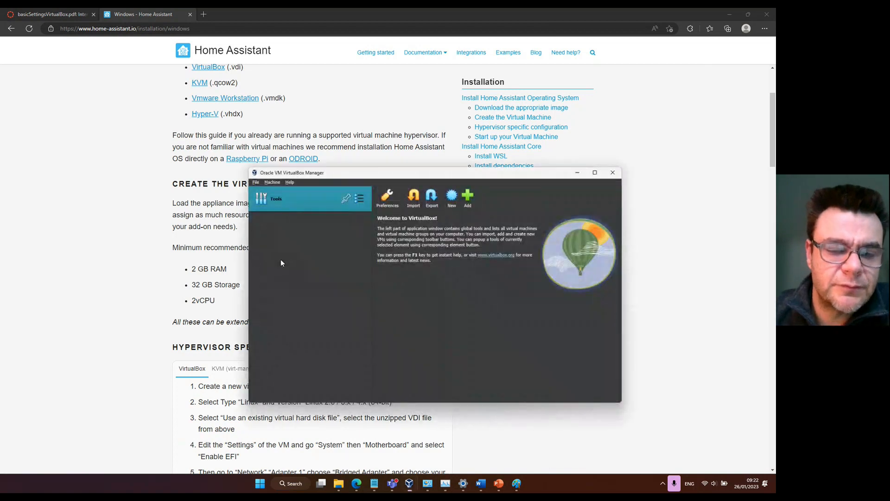
drag(408, 168, 562, 98)
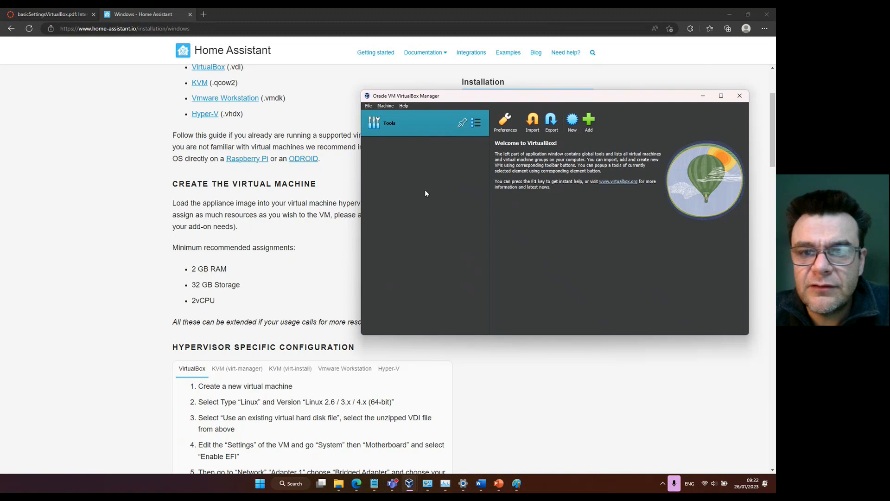
Start a new virtual machine named HA with type Linux and version Linux 2.6 / 3.x / 4.x / 5.x (32-bit).
click(571, 122)
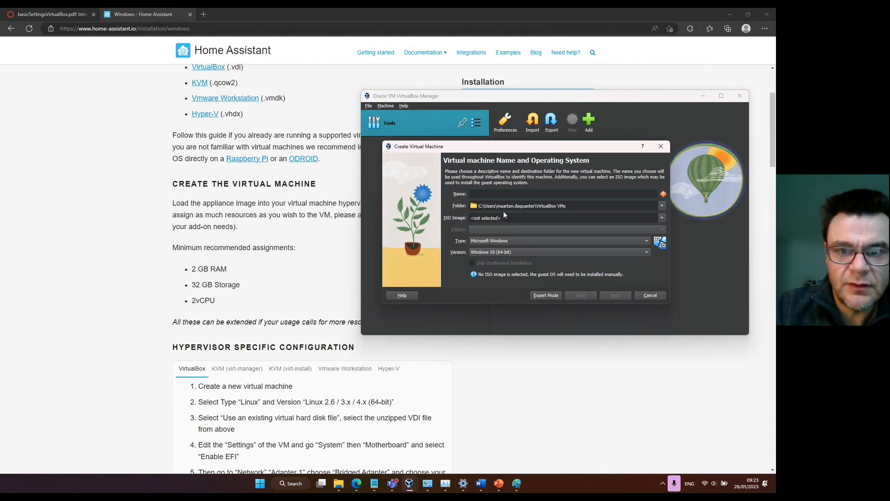
text(HA)
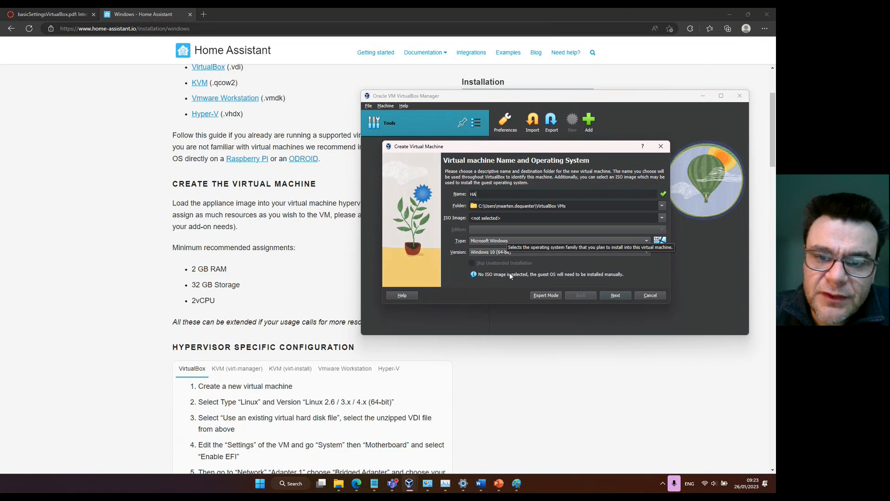
click(488, 241)
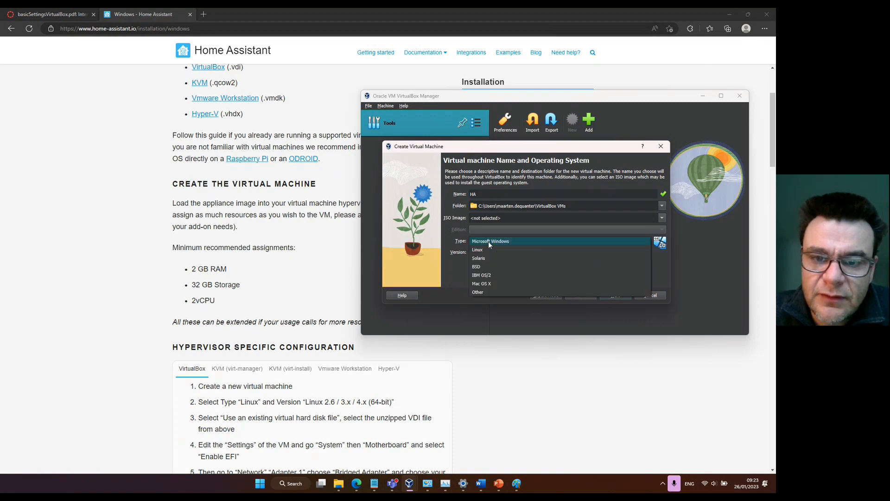
click(489, 251)
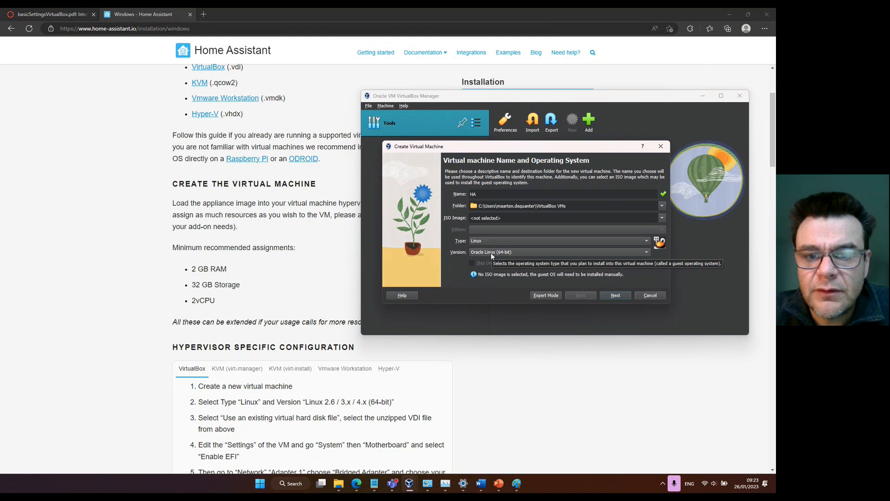
click(490, 252)
scroll(532, 169, up, 3)
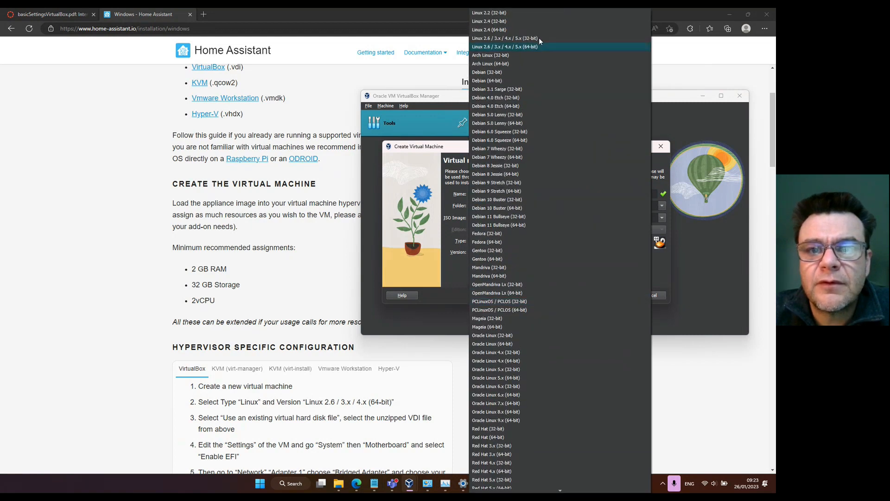
click(521, 38)
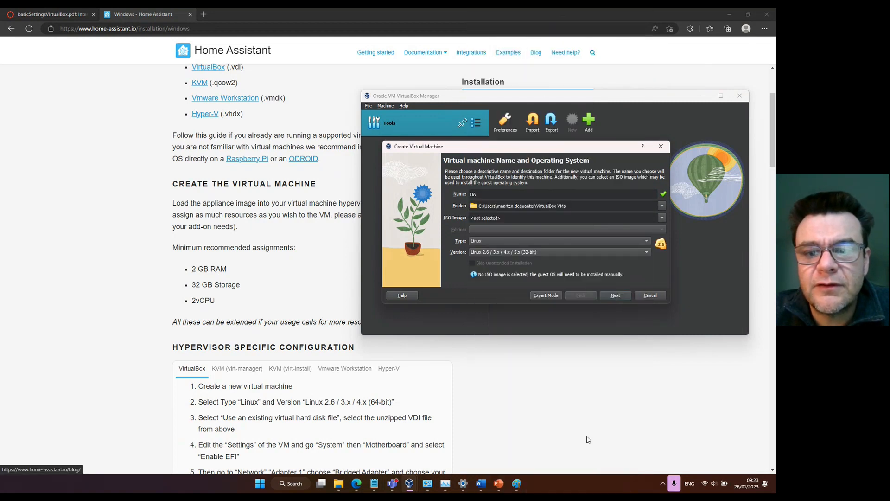
click(616, 295)
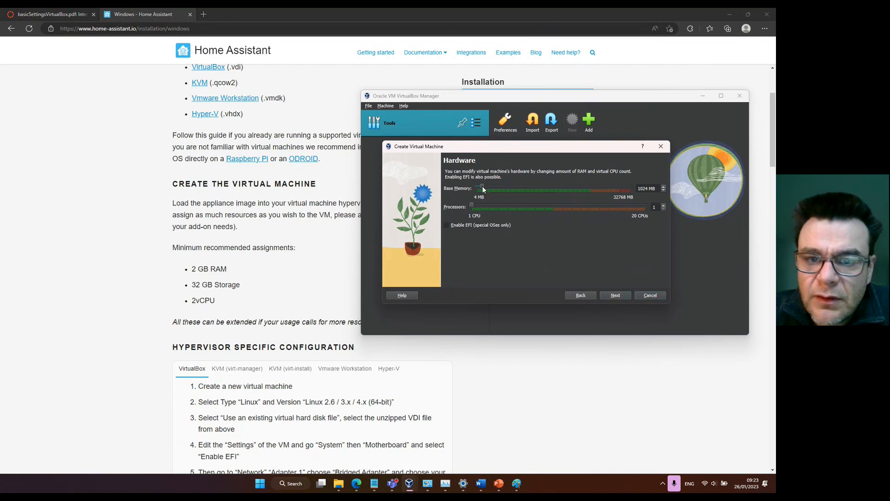
Set the virtual machine's hardware to 4096 MB base memory and 2 processors with EFI enabled.
drag(485, 185, 495, 184)
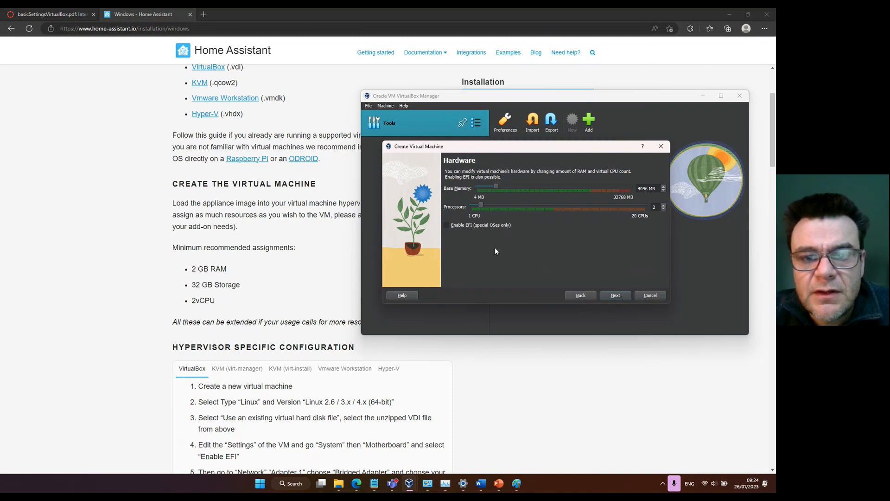
click(446, 224)
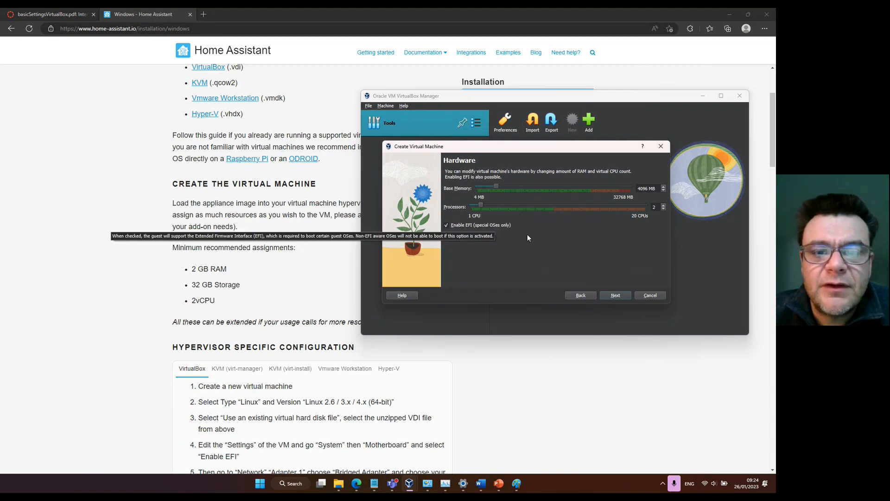
click(615, 296)
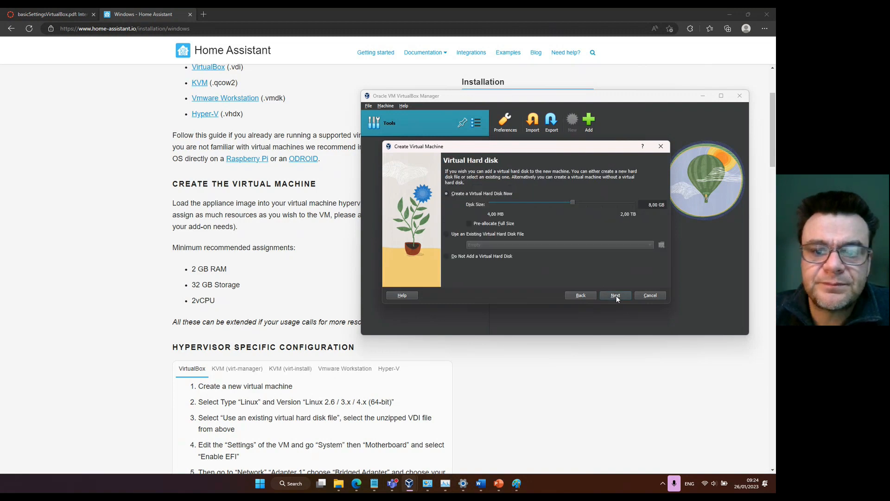
Use the existing hard disk file haos_ova-9.4.vdi from Documents > Virtualboxes and finish creating the virtual machine.
click(447, 234)
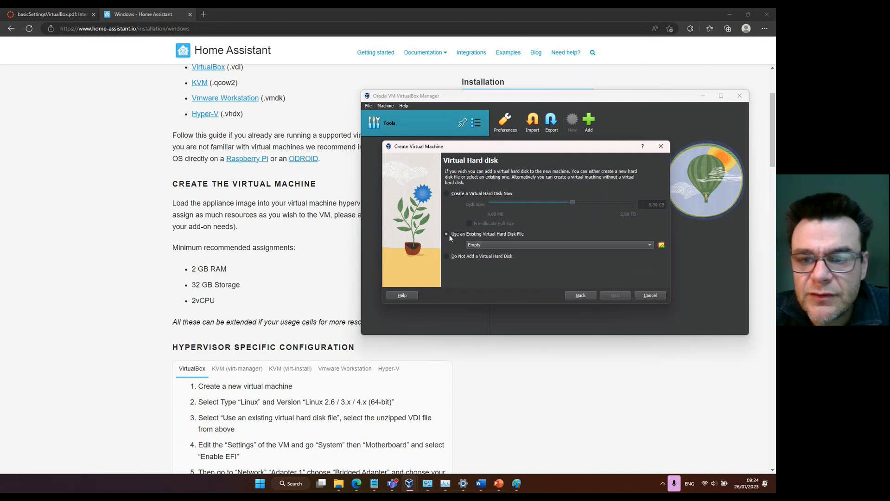
click(661, 244)
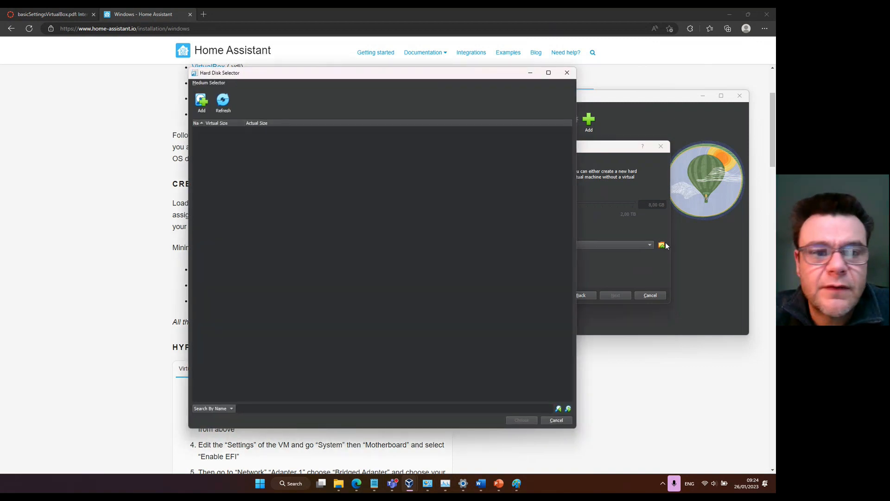
click(201, 102)
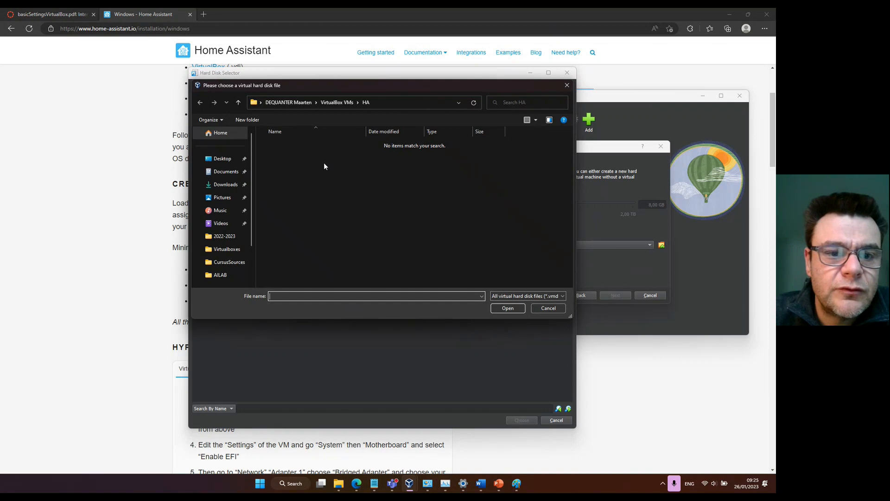
click(227, 171)
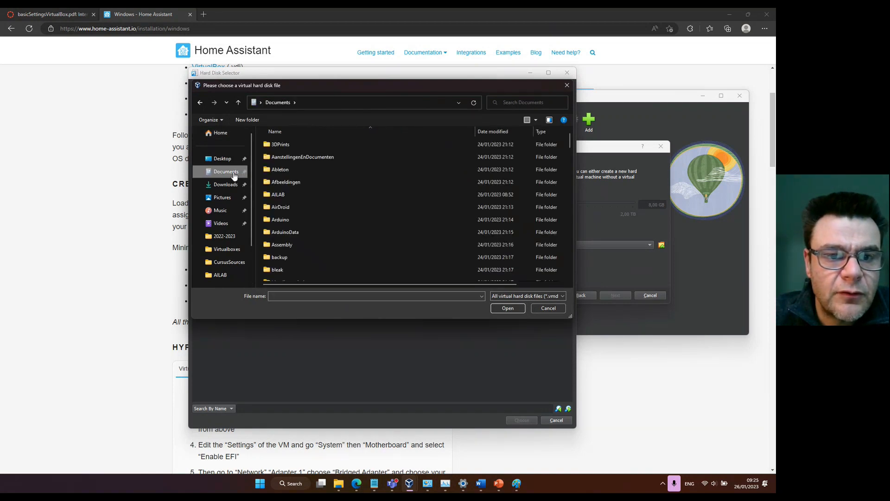
scroll(276, 177, down, 15)
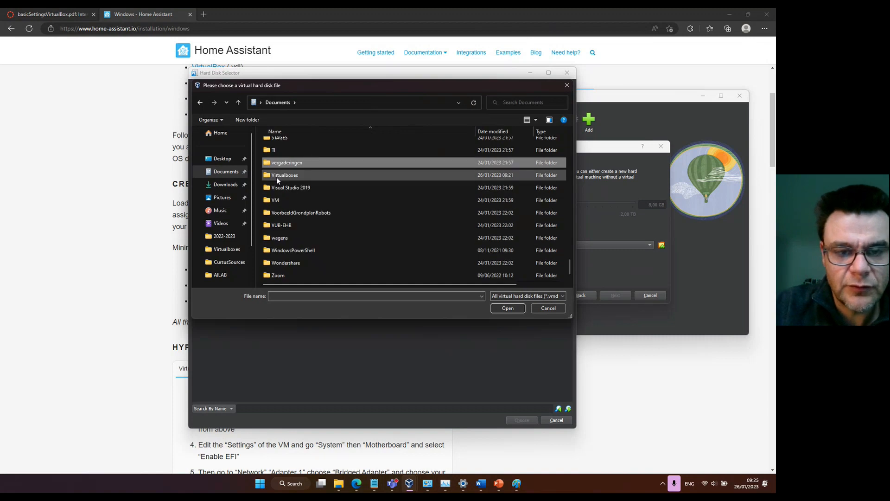
double_click(277, 177)
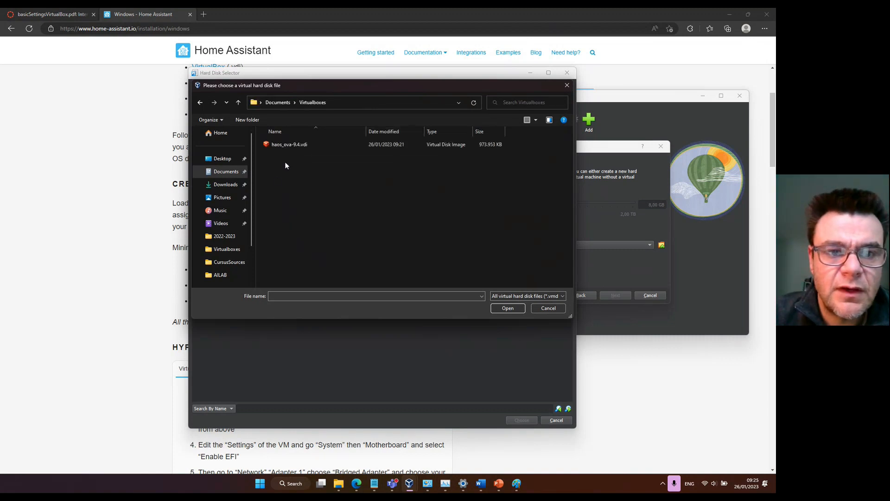
click(288, 147)
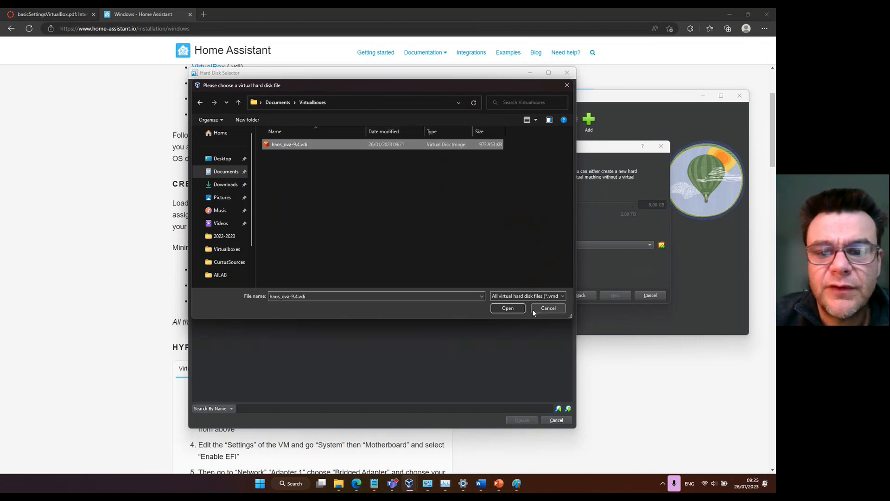
click(513, 309)
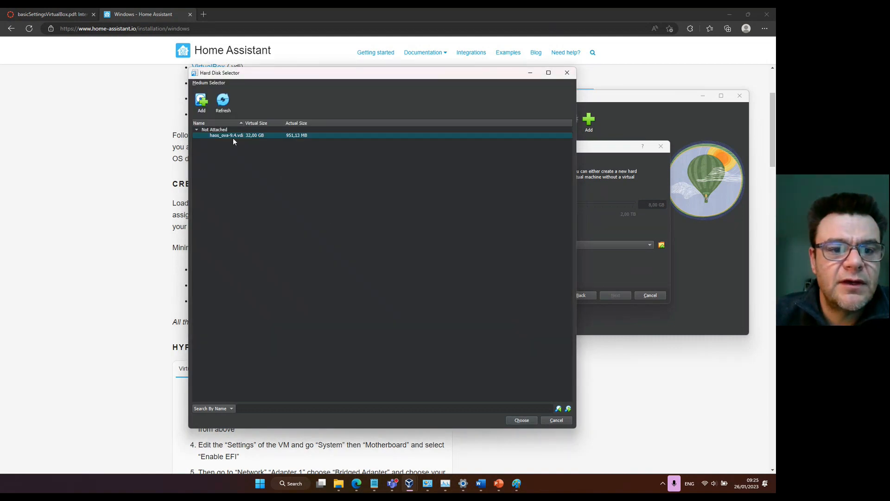
click(522, 421)
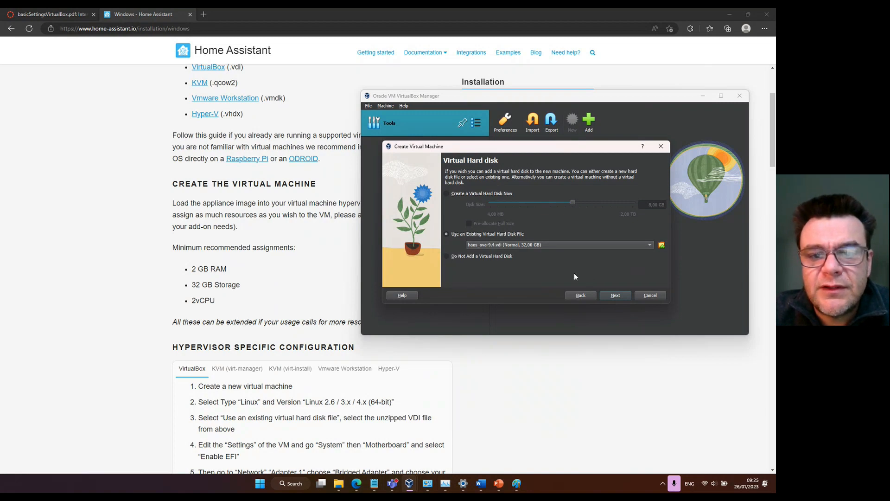
click(613, 296)
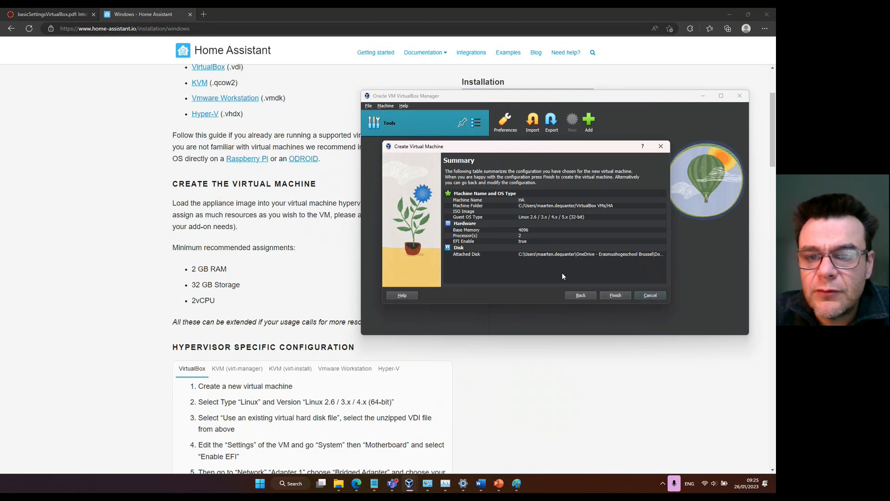
click(615, 296)
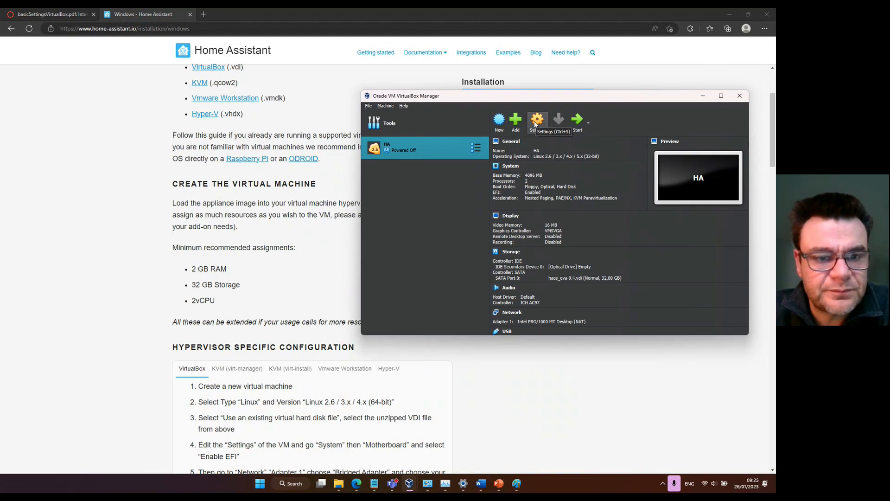
Review the guide's VirtualBox network and audio instructions, and place the VirtualBox Manager window so the steps stay readable beside it.
click(276, 230)
scroll(287, 228, down, 1)
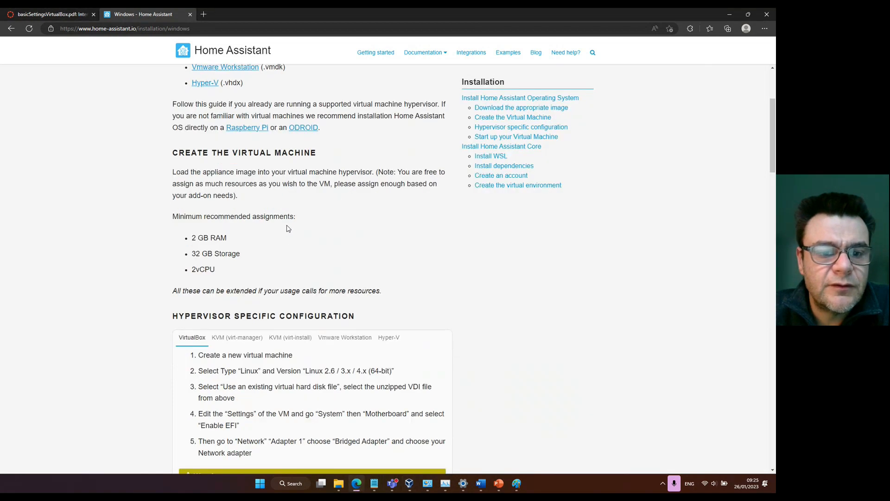
scroll(287, 229, down, 3)
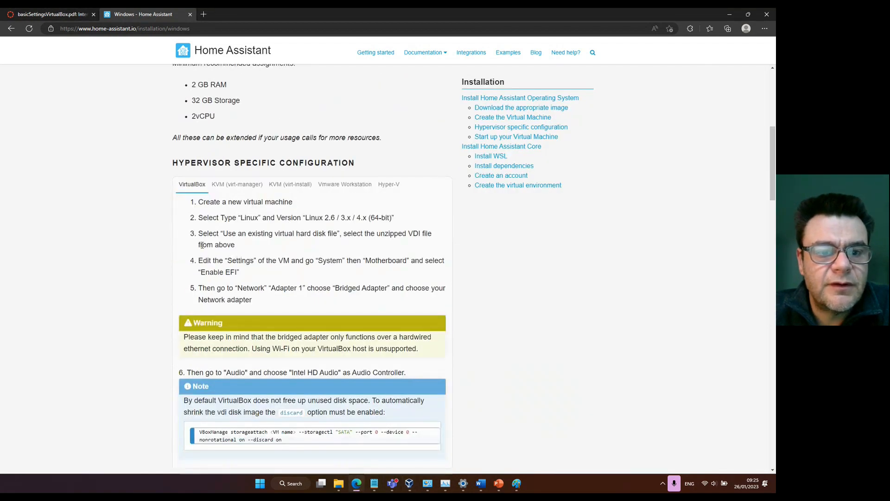
scroll(202, 244, down, 3)
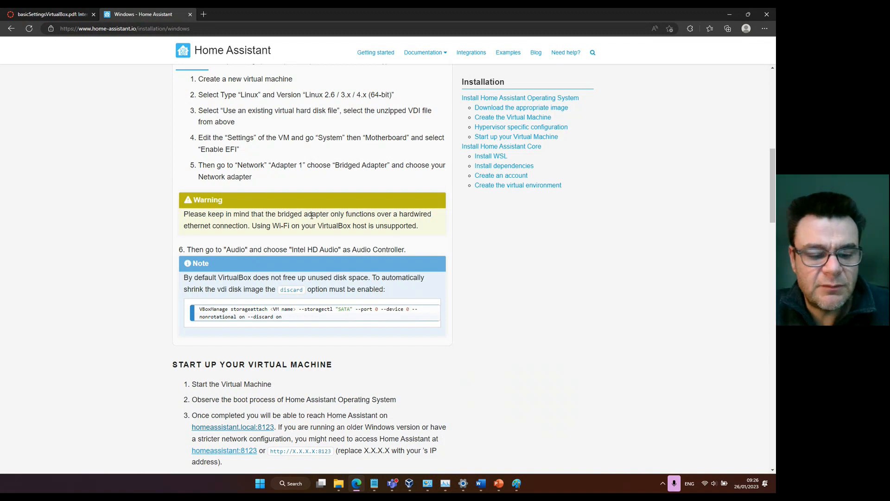
key(alt+Tab)
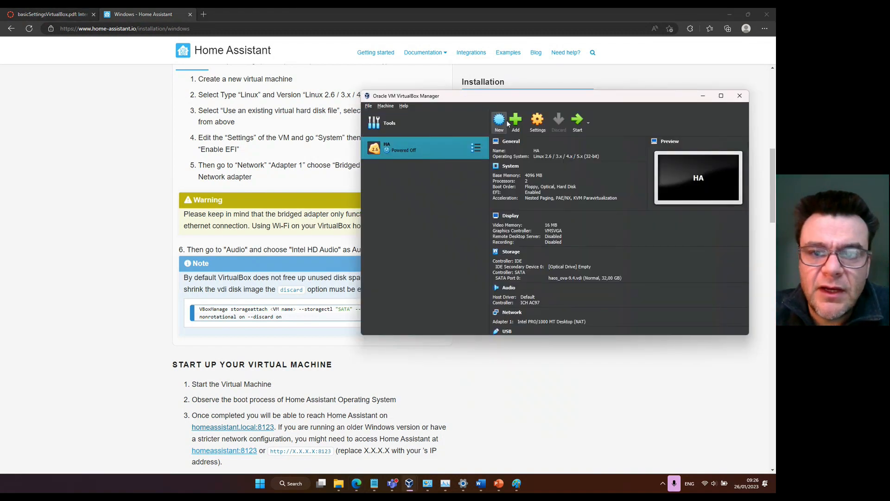
drag(483, 100, 501, 82)
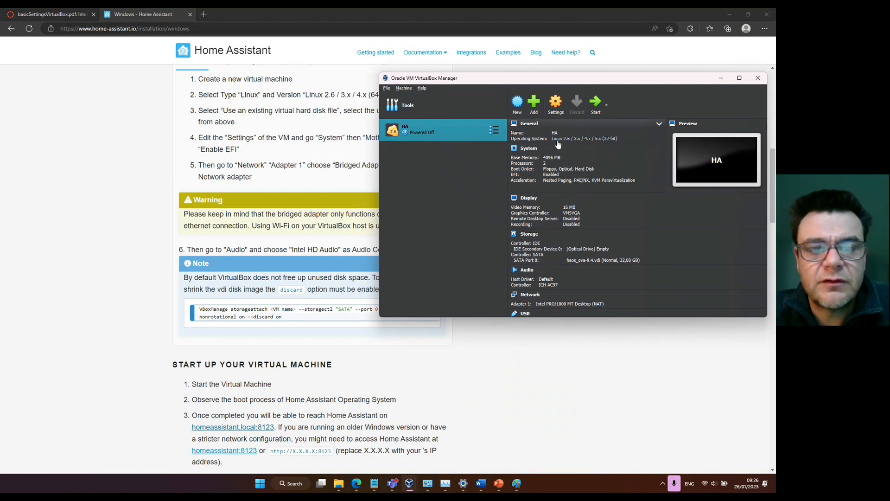
Attach network Adapter 1 of the HA machine to Bridged Adapter, check its advanced options and save the settings.
click(556, 108)
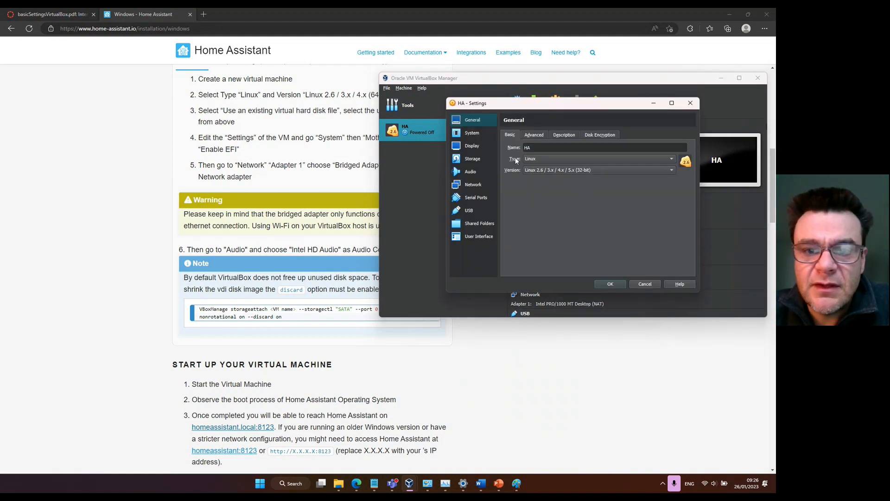
click(477, 186)
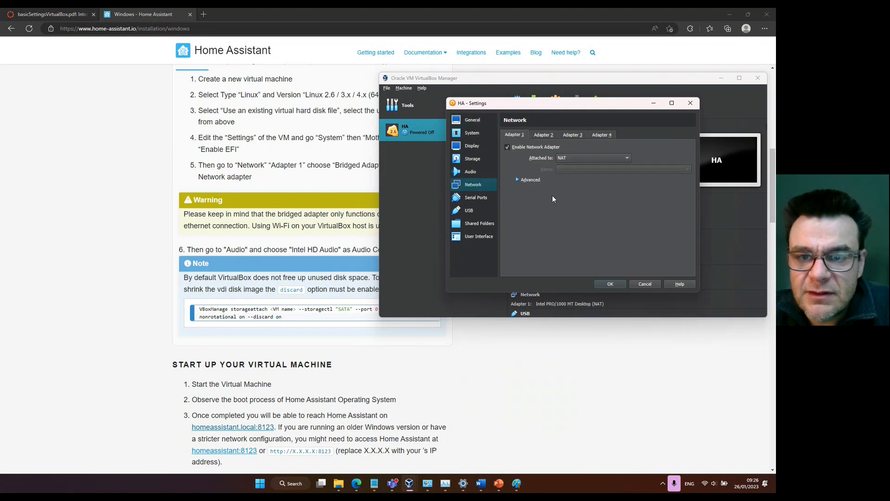
click(568, 156)
click(574, 167)
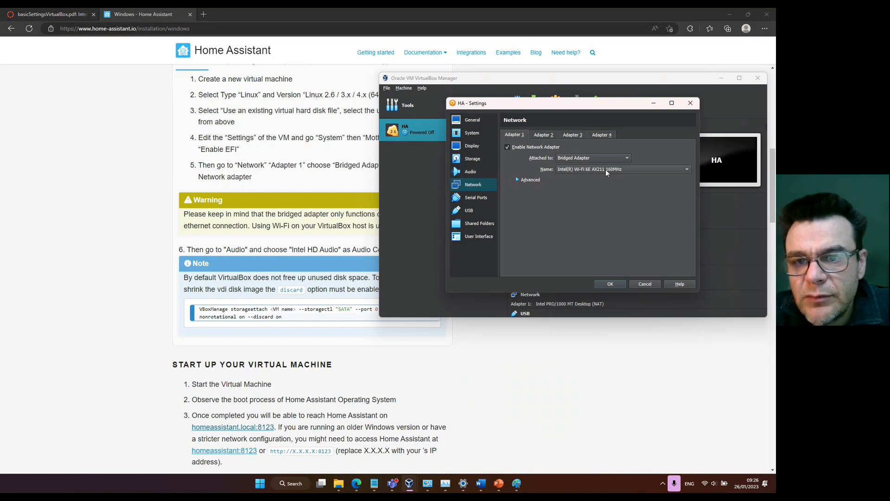
click(515, 180)
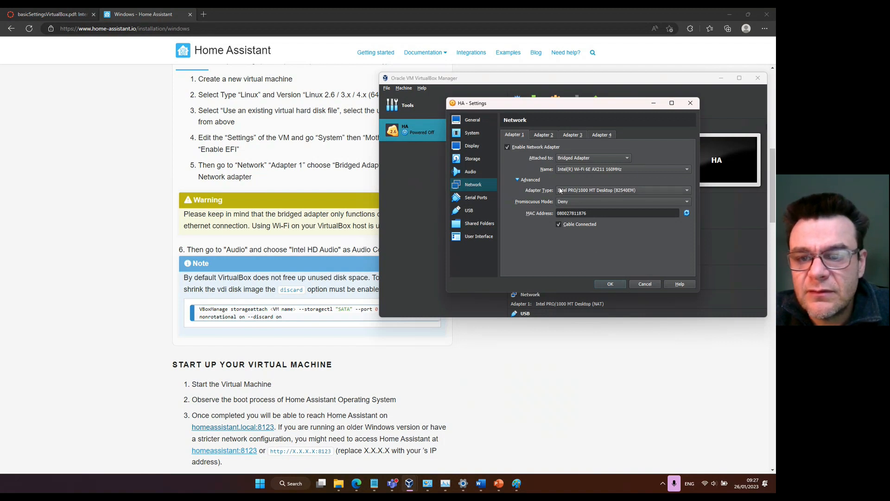
click(610, 284)
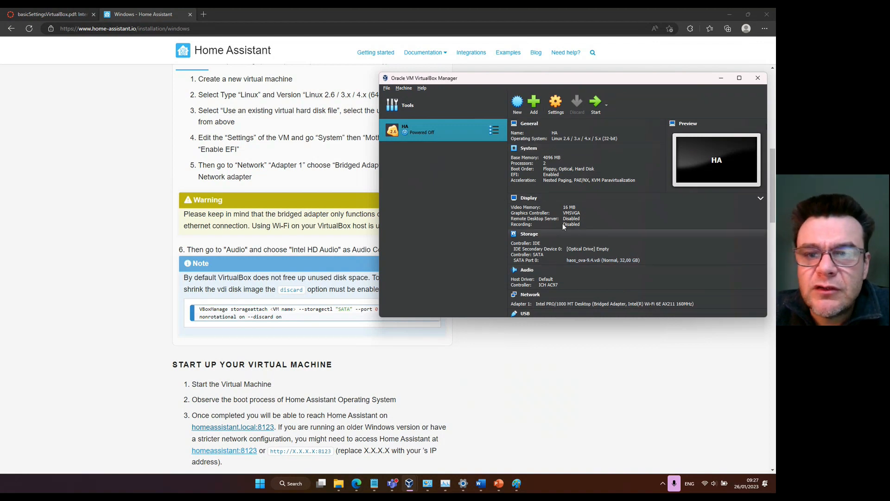
Review the HA machine's general settings, including advanced, description and disk encryption, and its system motherboard settings.
click(556, 105)
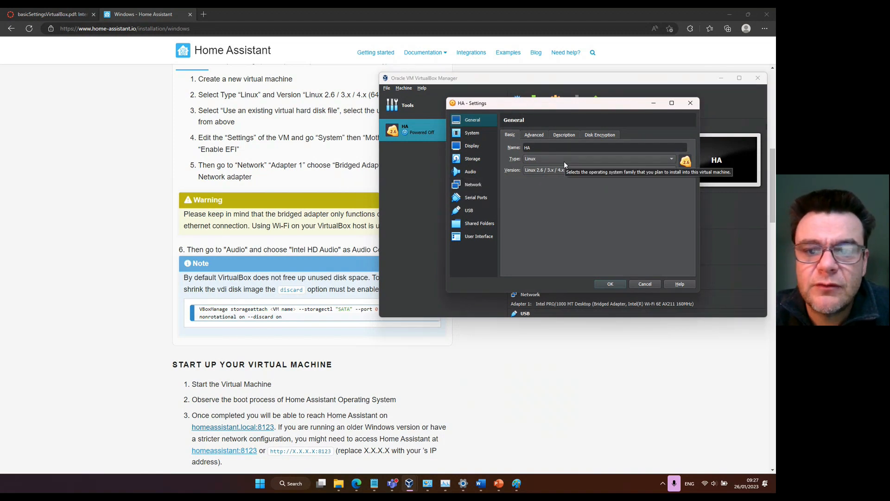
click(533, 134)
click(564, 135)
click(594, 135)
click(509, 134)
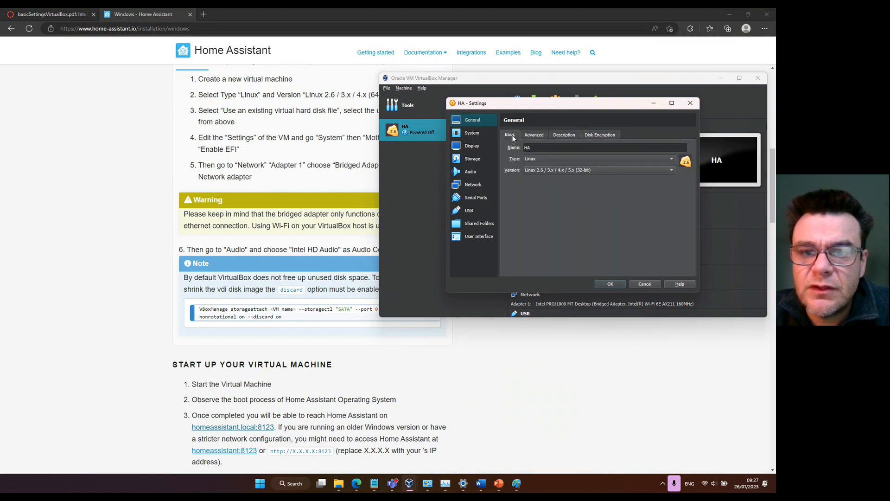
click(469, 133)
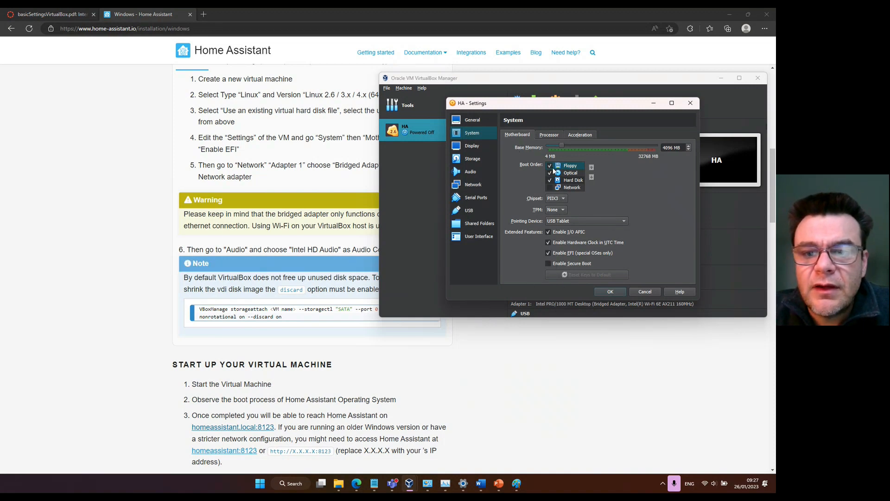
Set the HA machine's video memory to 64 MB, check its storage and network settings, and save.
click(473, 145)
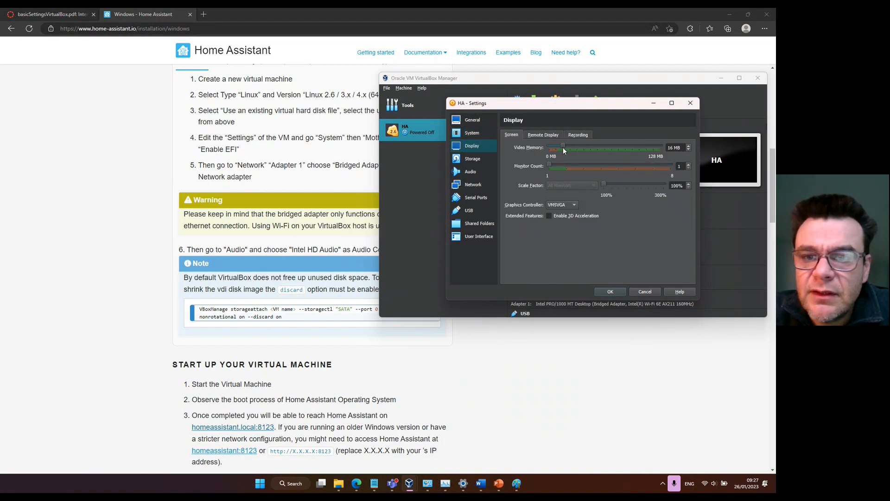
drag(564, 147, 581, 148)
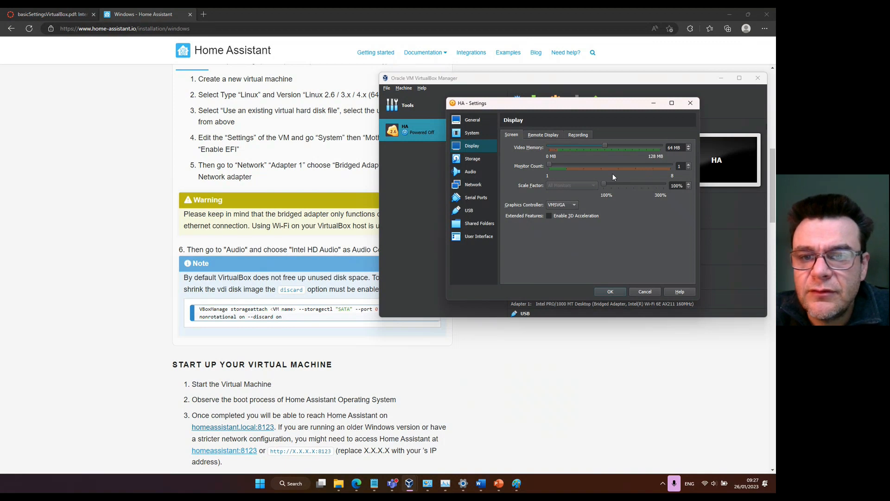
click(474, 160)
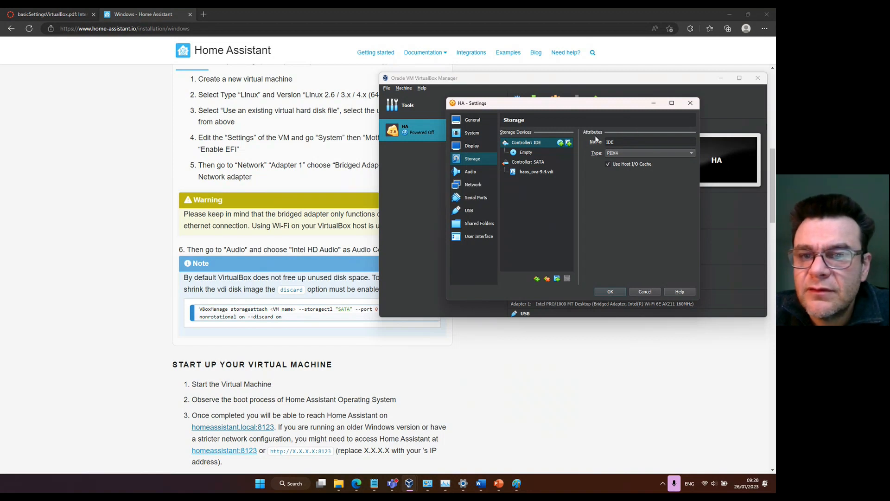
click(472, 184)
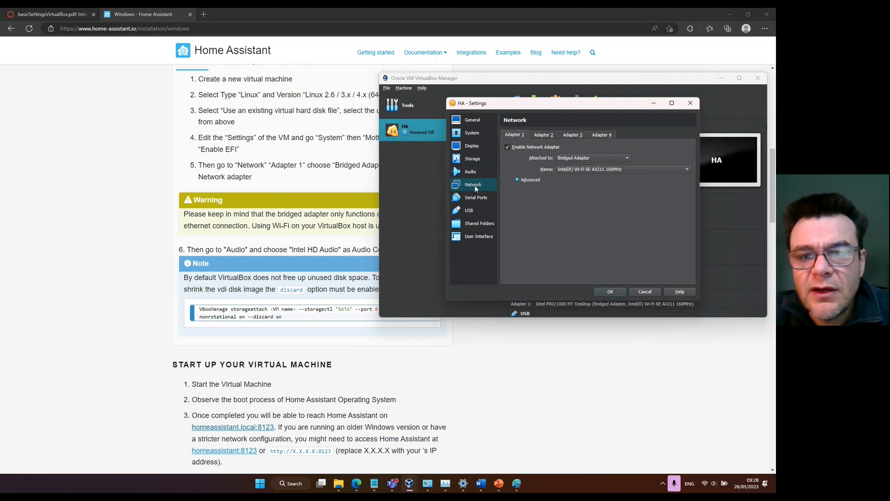
click(472, 121)
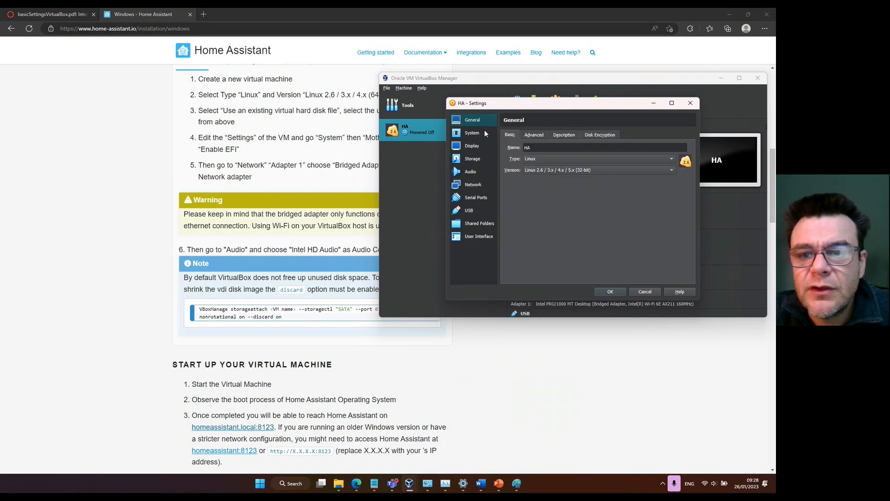
click(613, 293)
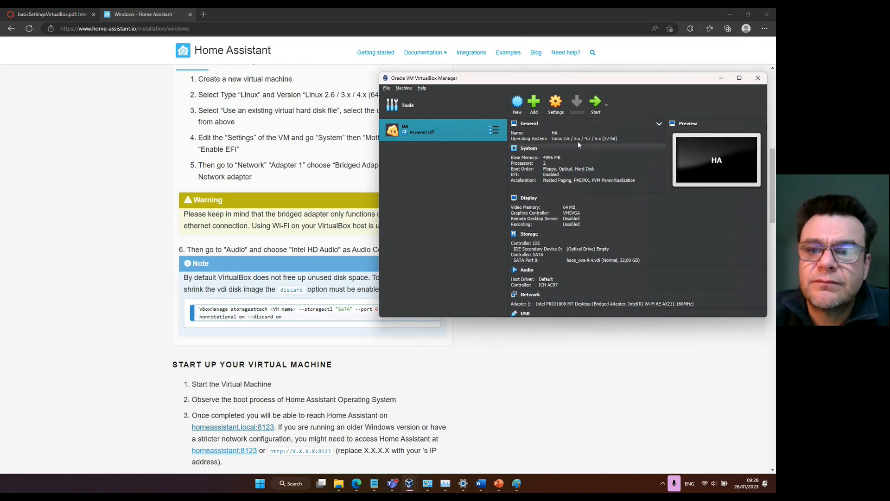
Try to boot the HA virtual machine, dismissing the keyboard capture notice, and power the machine off.
click(595, 106)
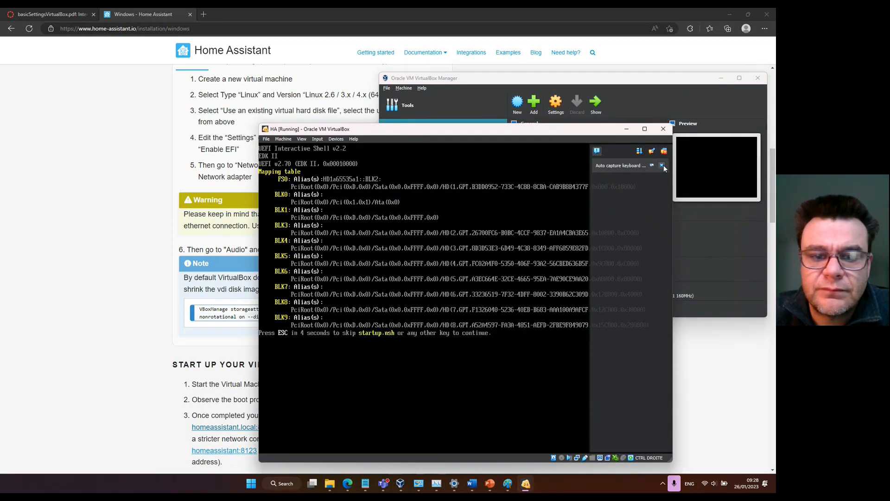
click(662, 166)
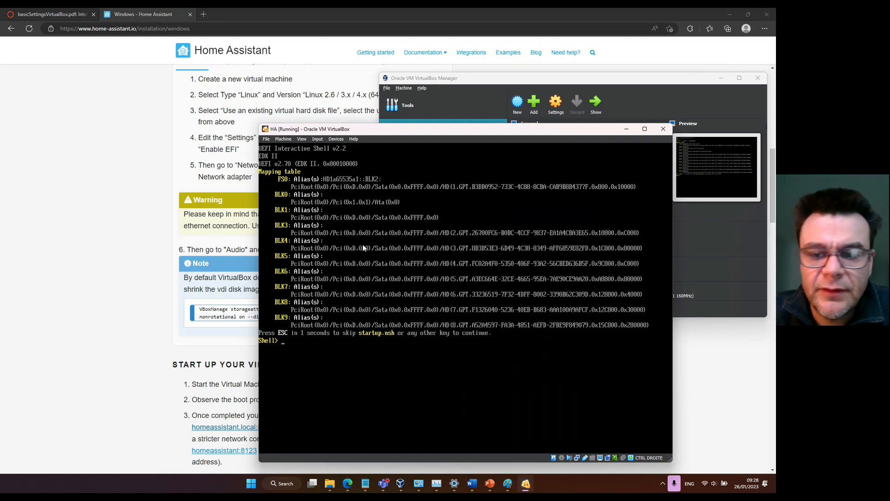
click(665, 129)
click(460, 308)
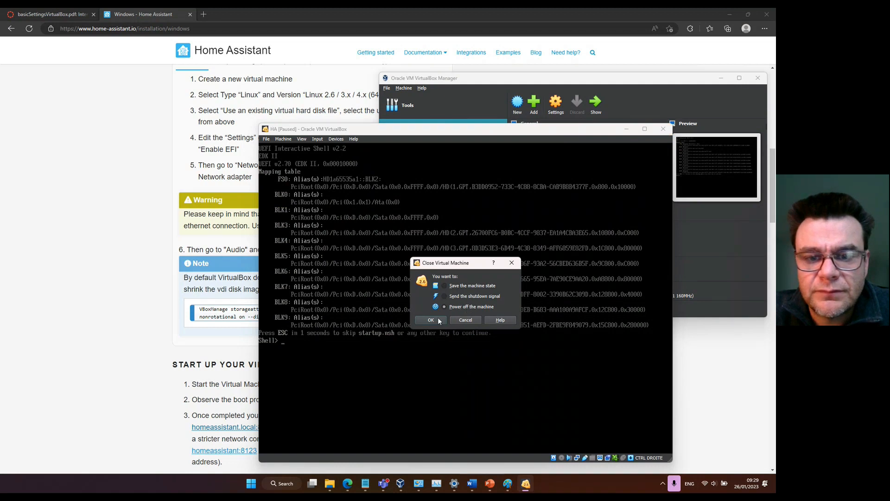
click(431, 320)
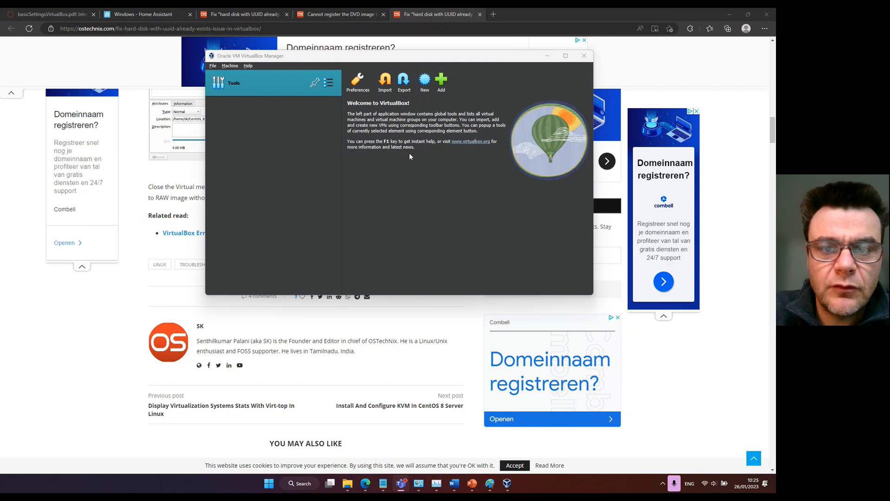
Start creating a new virtual machine named HomeAssistantForPG.
click(425, 84)
click(425, 84)
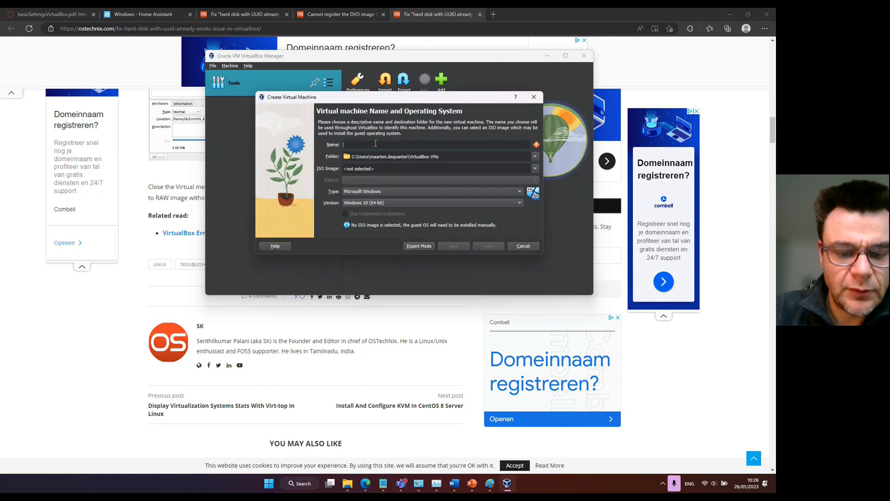
text(HomeAssistantFor)
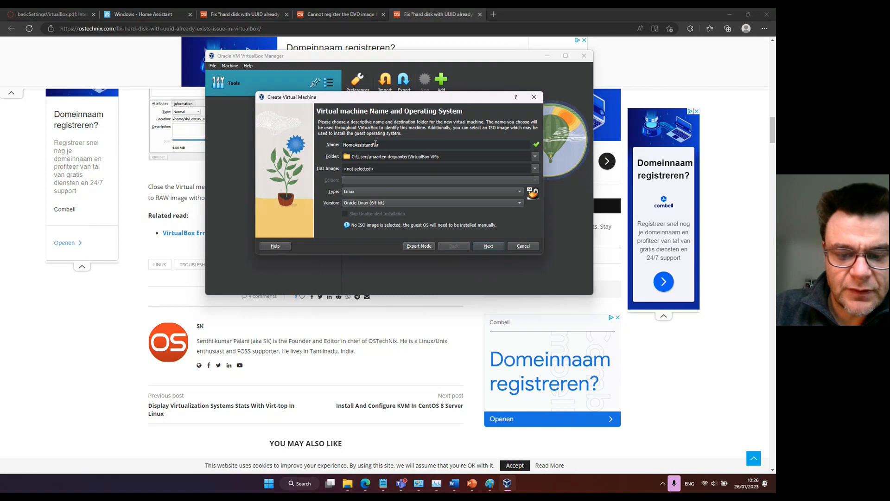
text(PG)
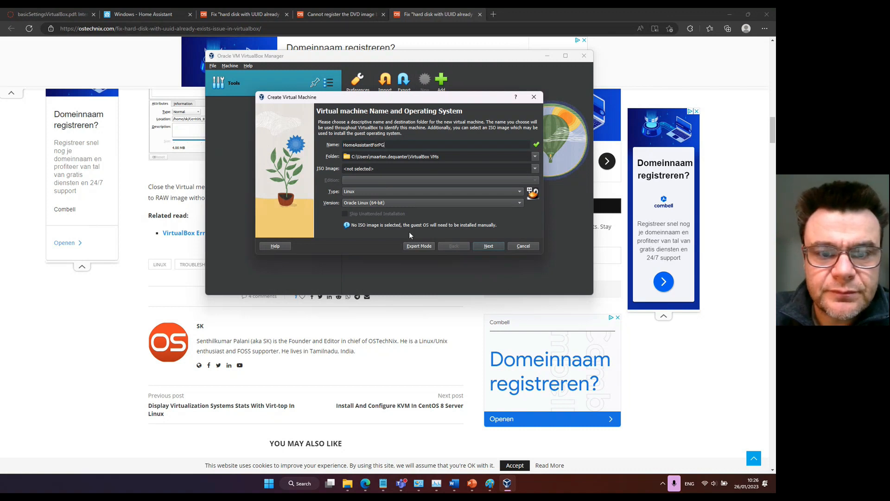
Set the new machine's operating system version to Linux 2.6 / 3.x / 4.x / 5.x (64-bit).
click(362, 204)
scroll(398, 92, up, 6)
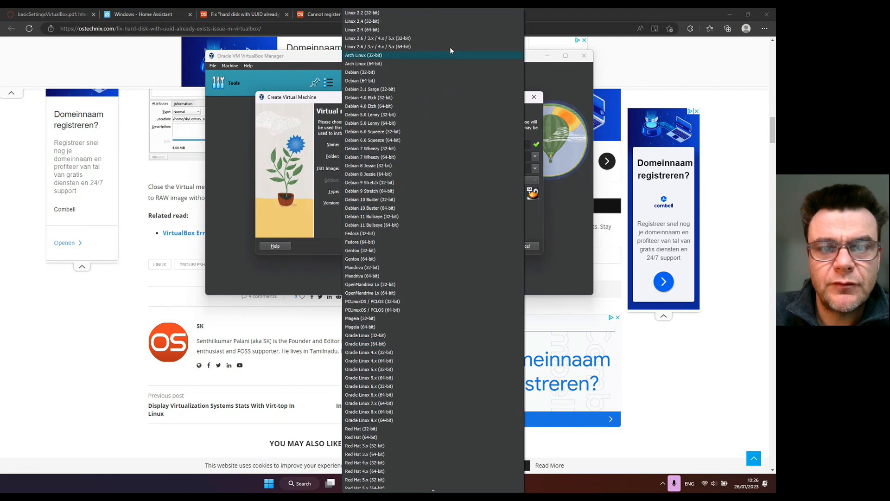
click(398, 39)
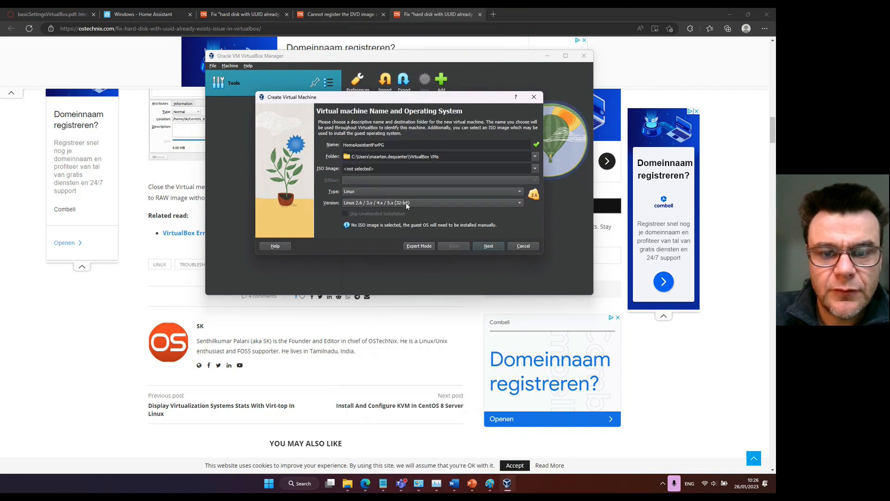
click(406, 204)
click(398, 43)
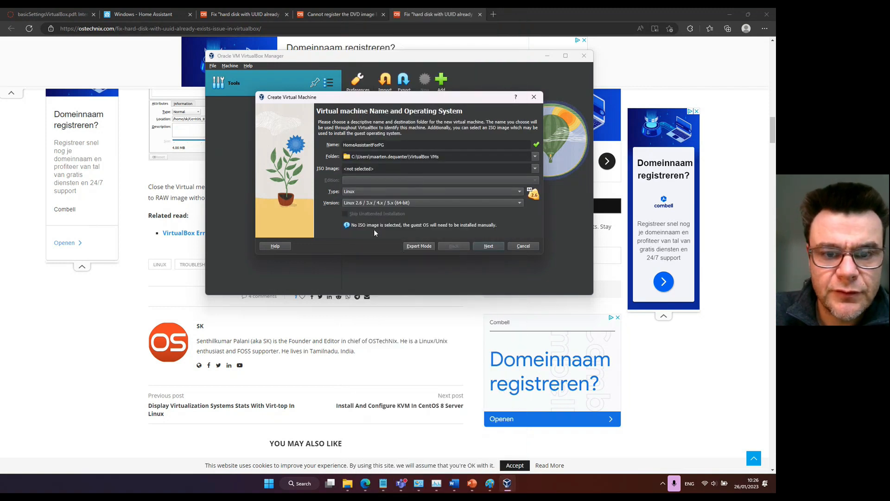
Set the new machine's base memory to 4096 MB and proceed to the virtual hard disk options.
click(488, 247)
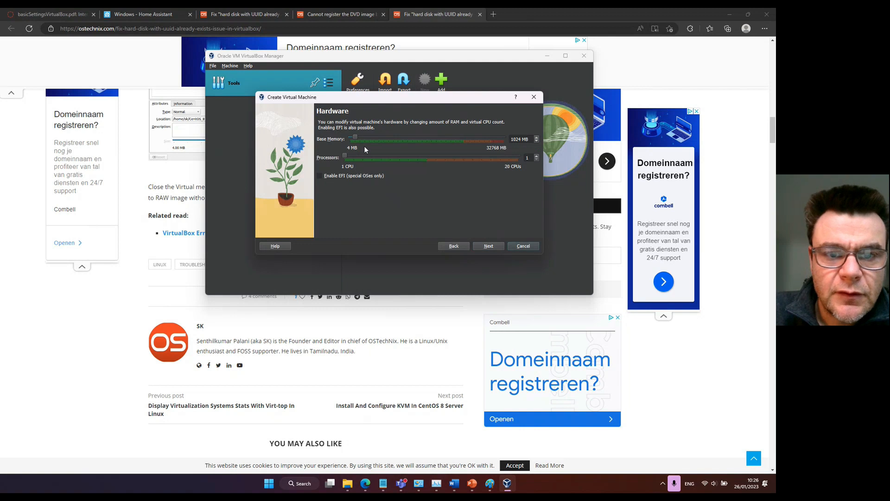
drag(356, 138, 369, 136)
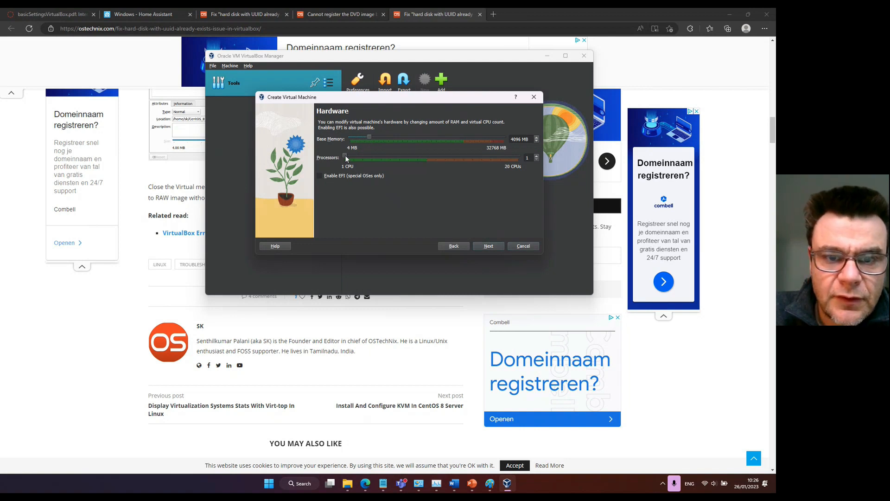
click(490, 246)
Attach the existing hard disk file haos_ova-9.4.vdi from Documents > Virtualboxes to the new machine and finish creating it.
click(322, 185)
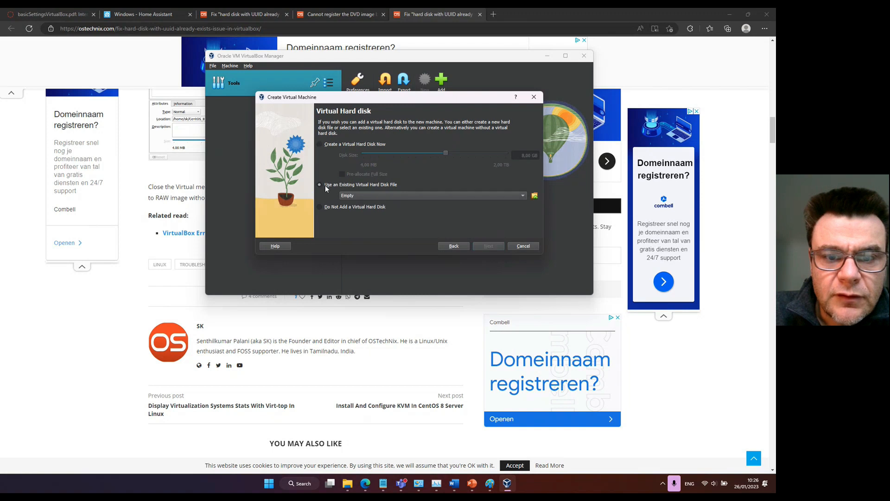
click(534, 197)
click(202, 103)
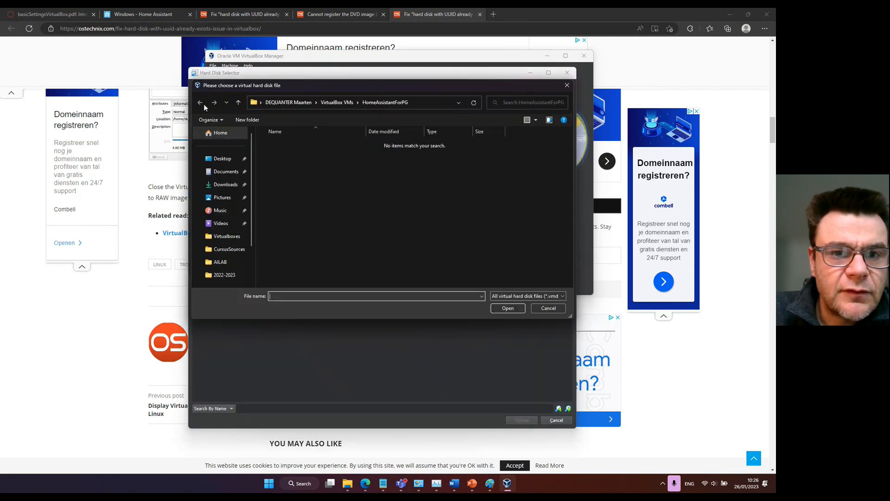
click(223, 172)
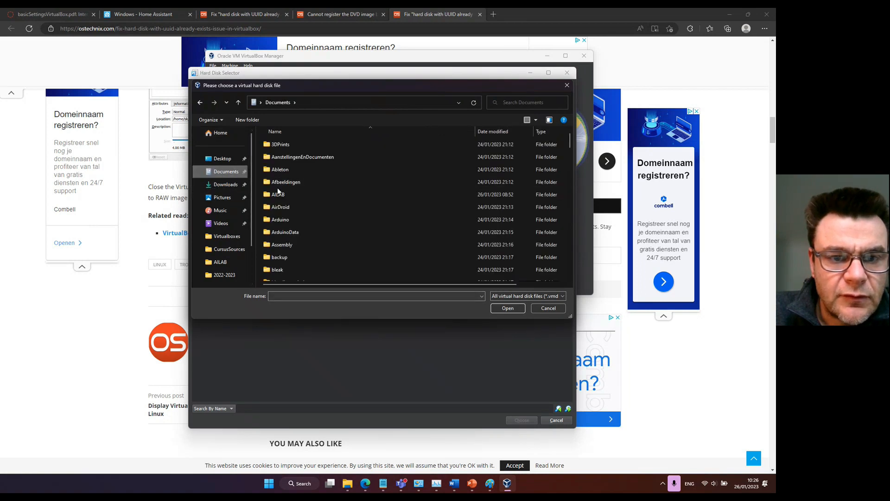
scroll(277, 187, down, 10)
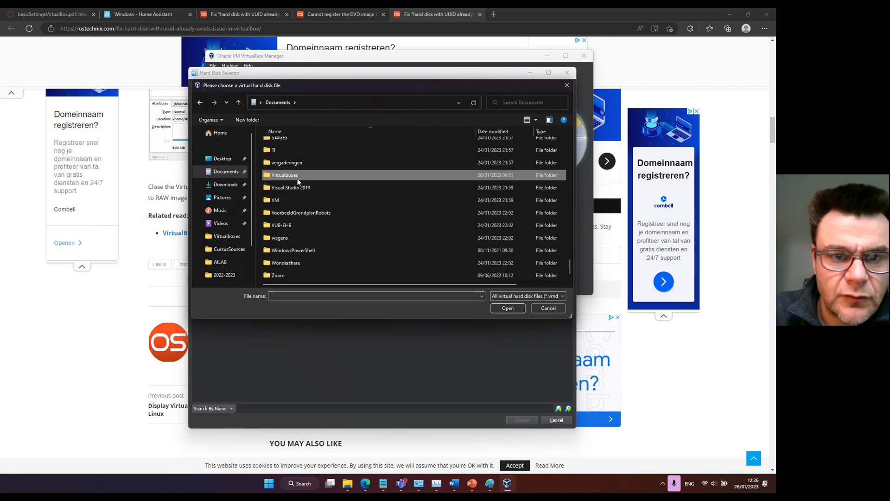
double_click(297, 180)
click(290, 145)
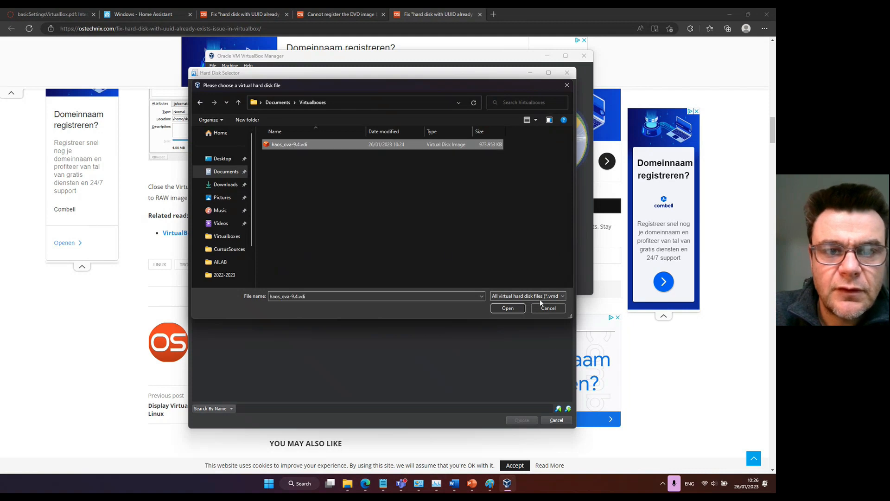
click(507, 309)
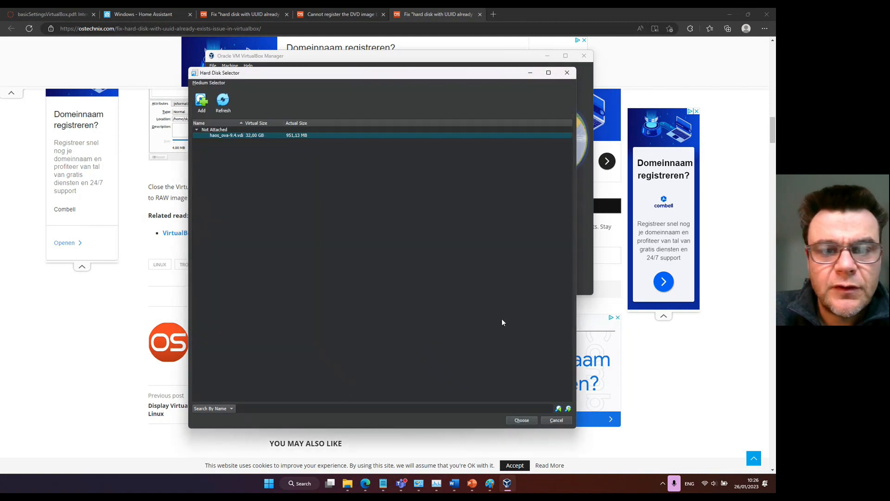
click(523, 420)
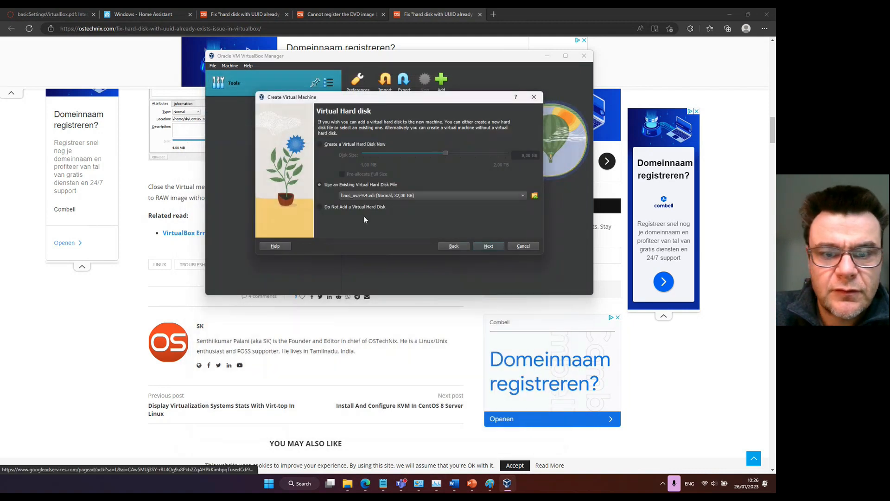
click(491, 245)
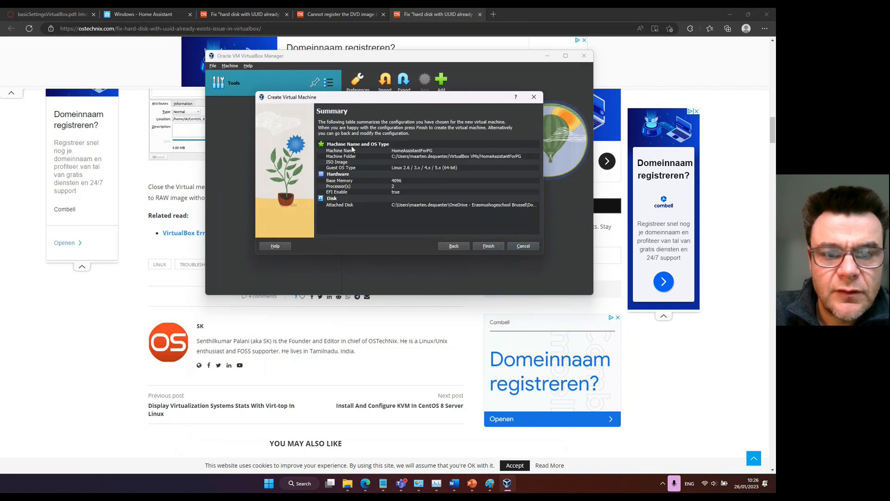
click(488, 246)
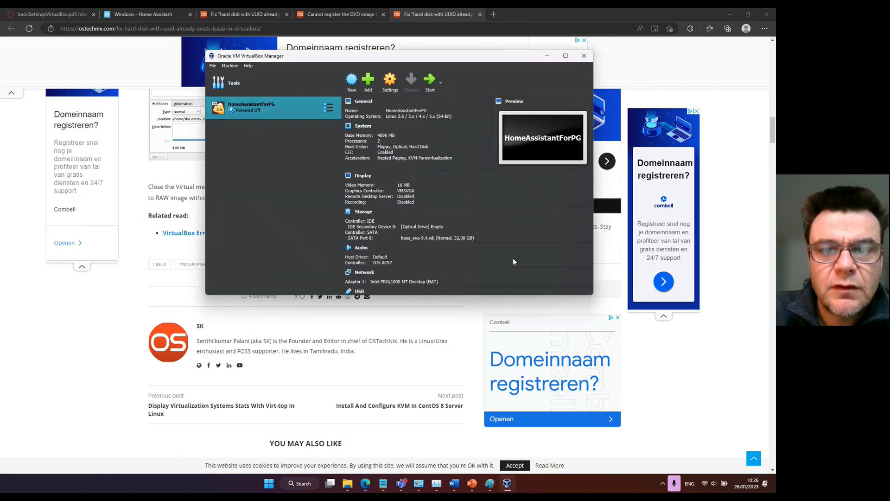
Attach HomeAssistantForPG's network Adapter 1 to a Bridged Adapter using the Intel(R) Wi-Fi 6E AX211 160MHz card.
click(390, 82)
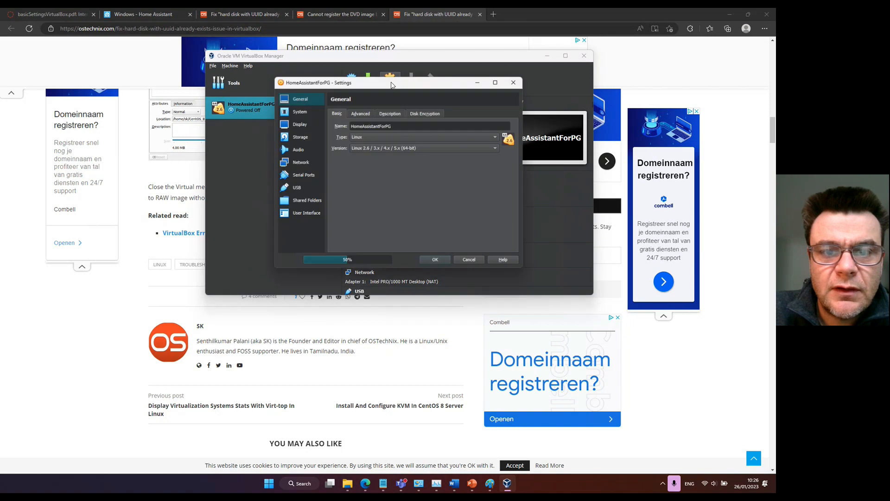
click(295, 162)
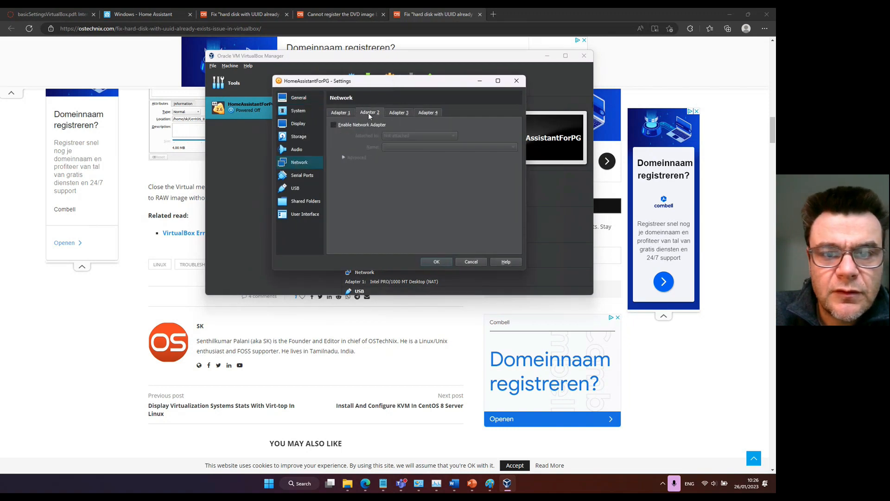
click(392, 138)
click(403, 168)
click(437, 262)
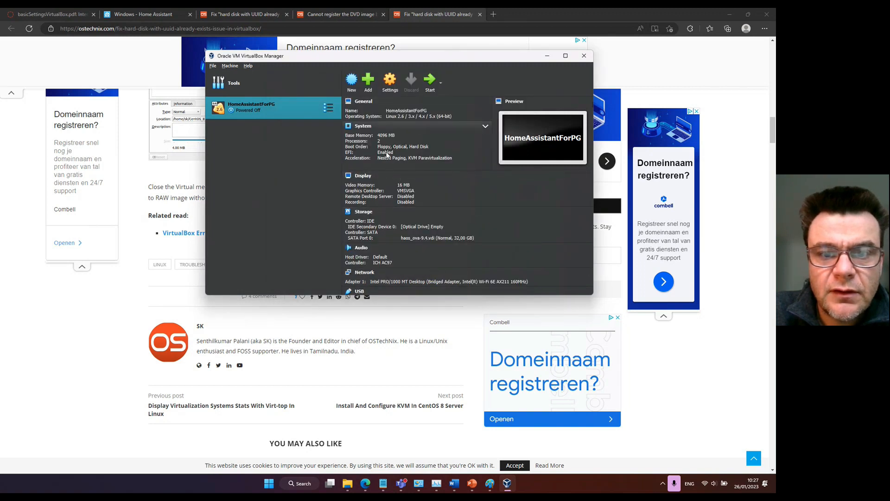
Start the HomeAssistantForPG virtual machine and open homeassistant.local:8123 in the Edge browser.
click(427, 84)
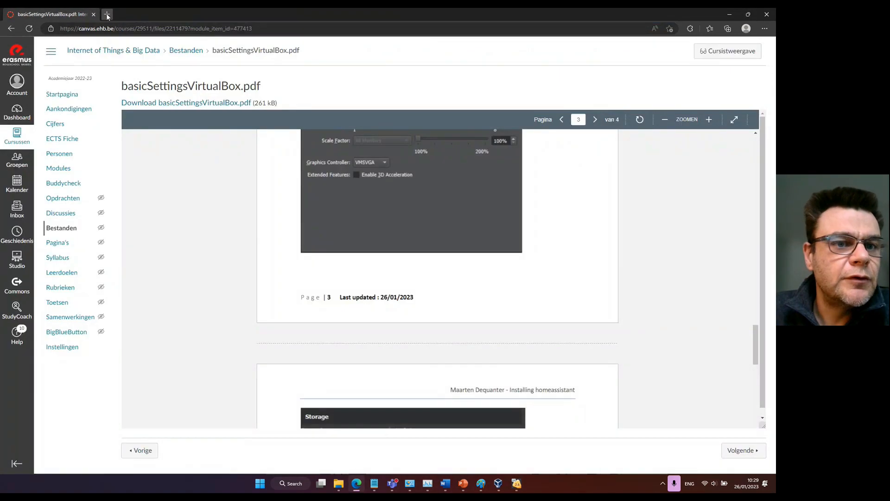
click(107, 15)
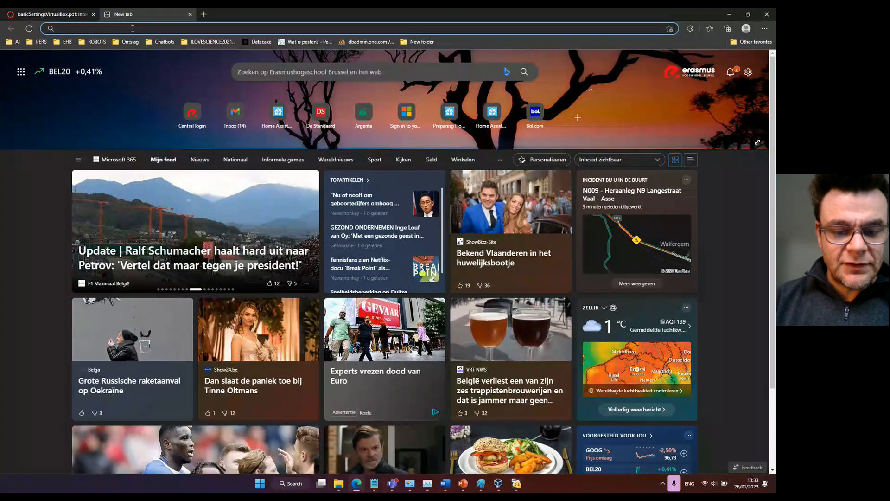
text(homeassistant.local:8123)
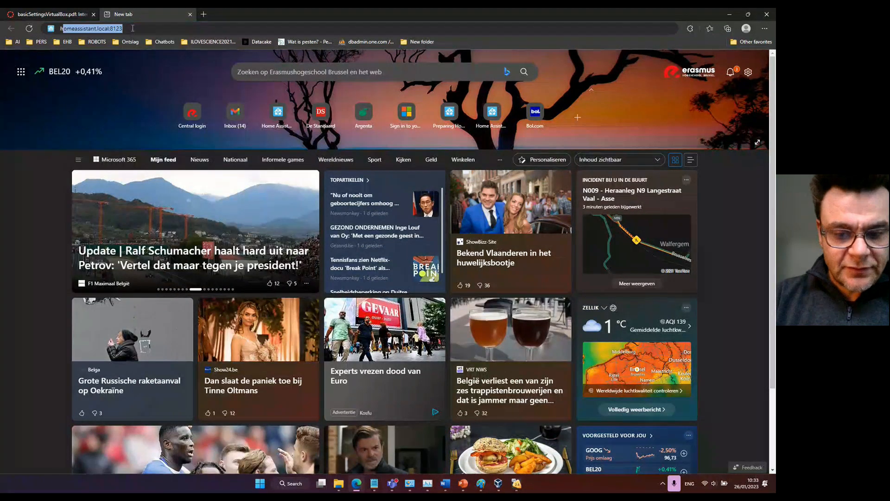
key(Right)
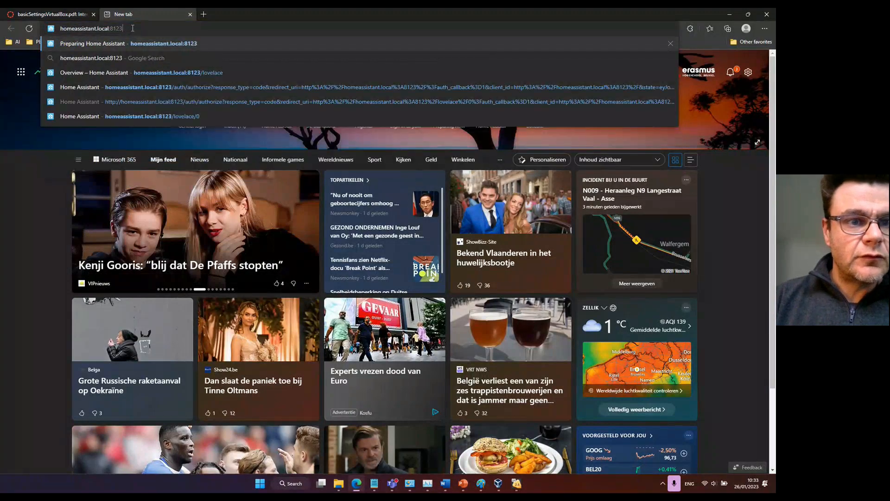
key(Return)
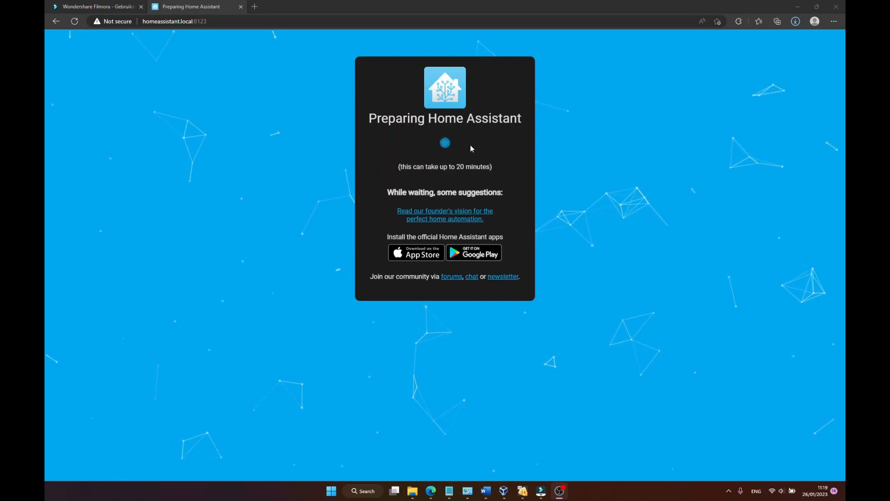
Show the log of the Home Assistant preparation and look through its entries.
click(445, 146)
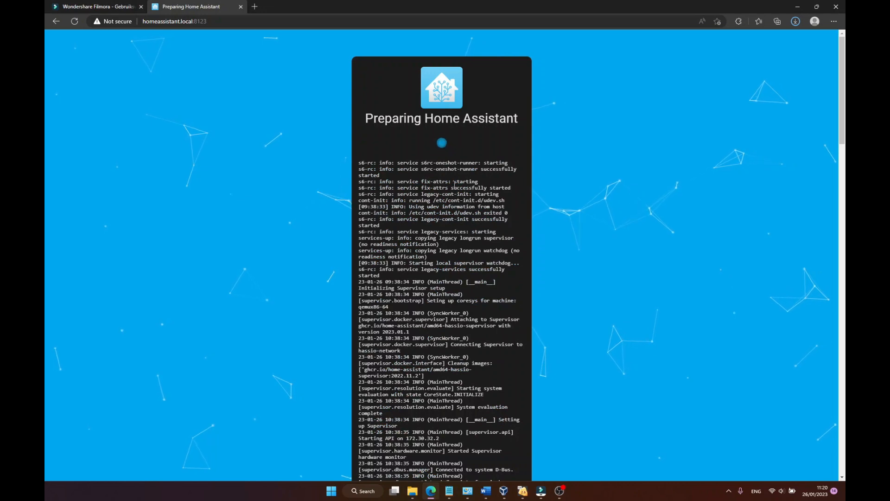
scroll(454, 195, down, 20)
scroll(452, 211, down, 8)
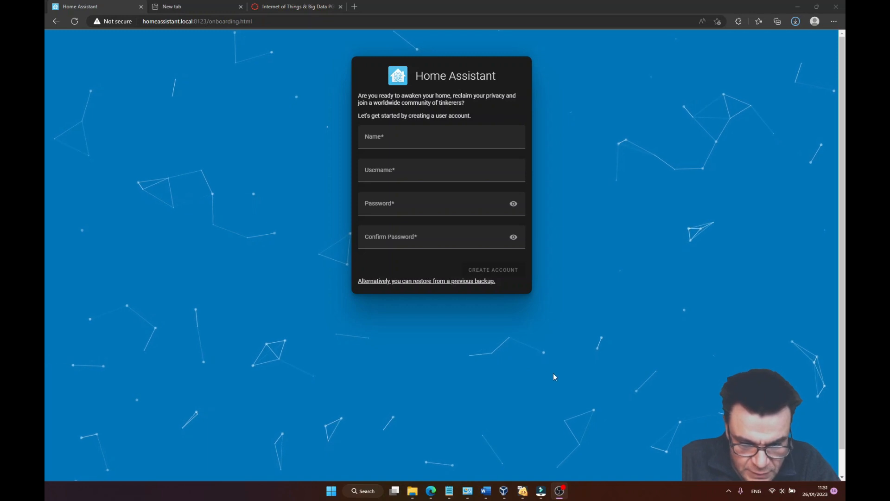
Fill in administrator as the name of the first Home Assistant account, using it as the username too.
click(387, 140)
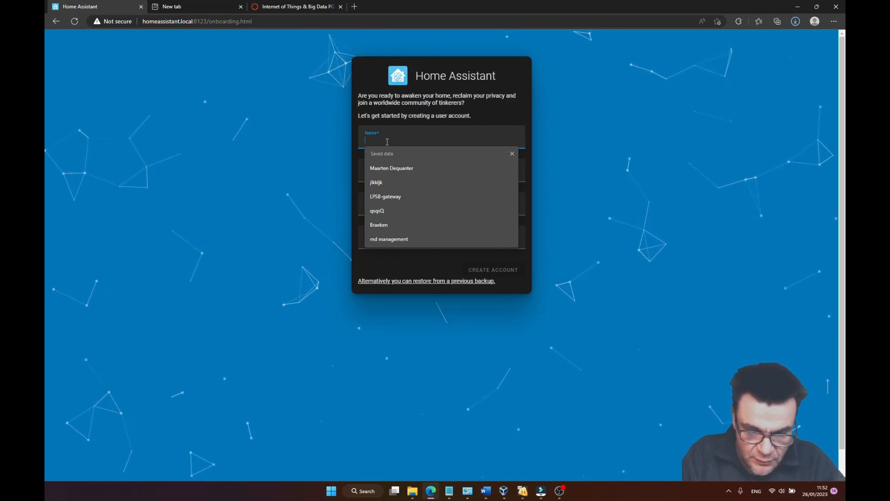
text(a)
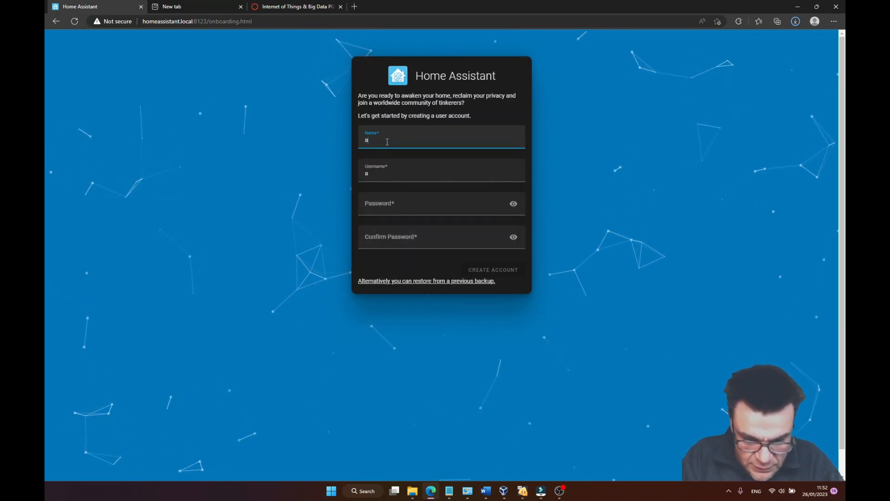
text(dminist)
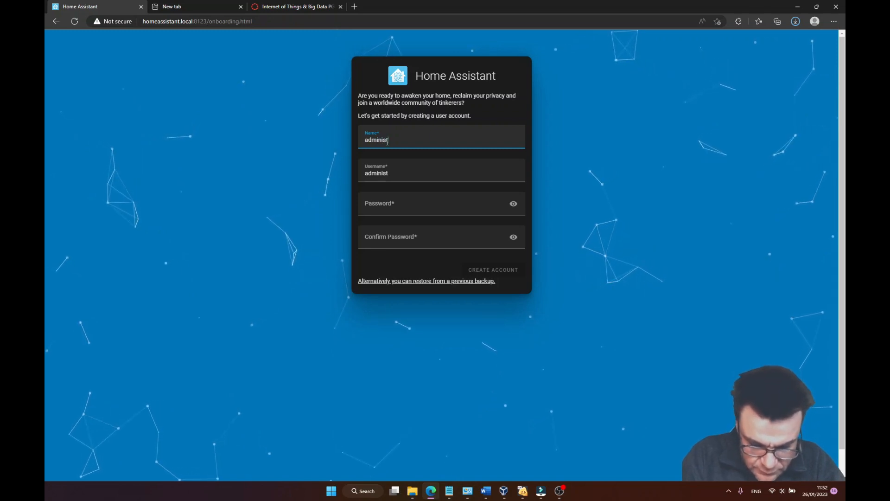
text(rator)
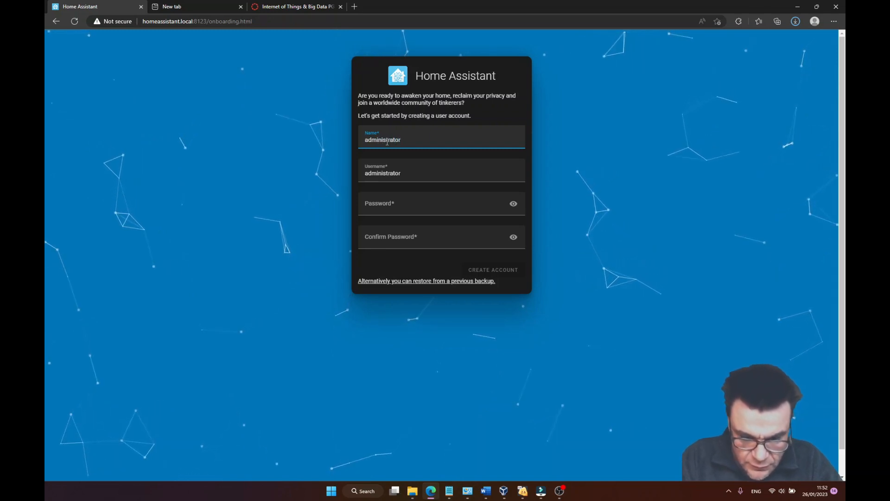
key(Tab)
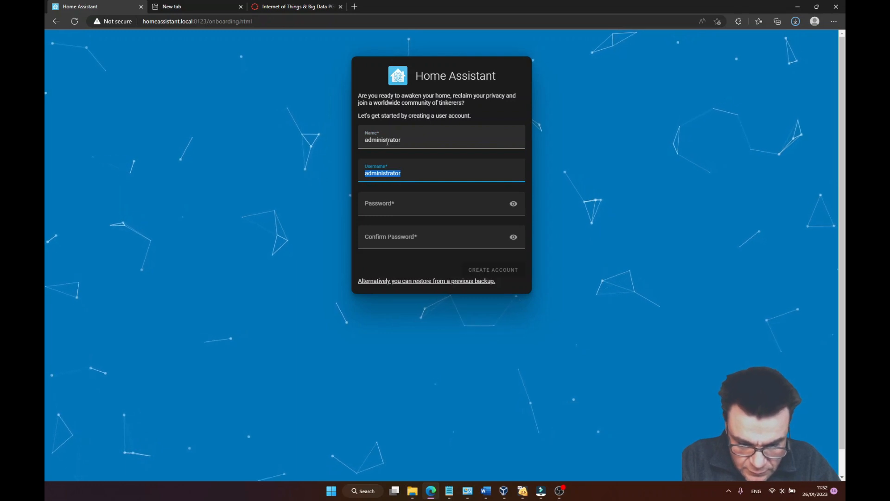
Enter the account password, reveal it to check it, confirm it, and create the account.
key(Tab)
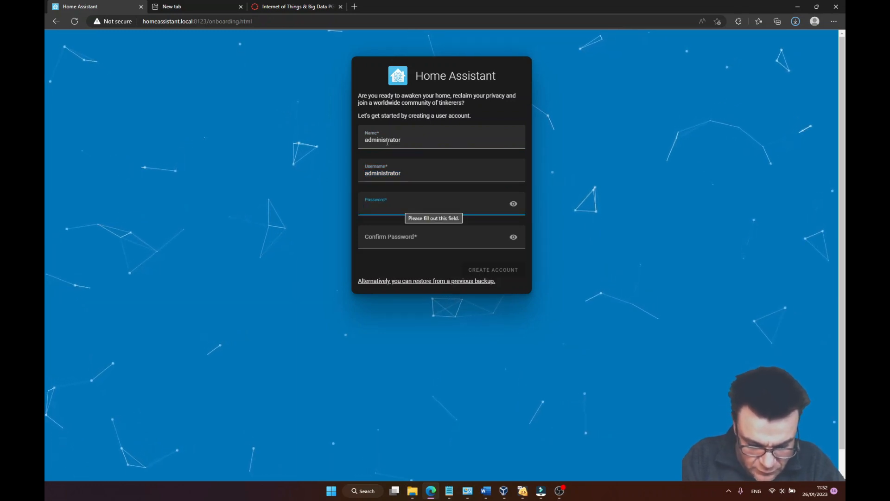
text(•••)
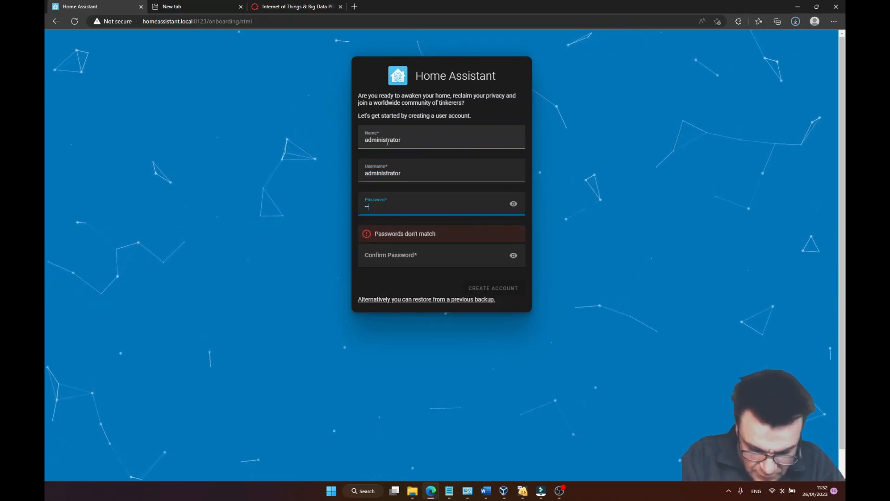
text(•••••••)
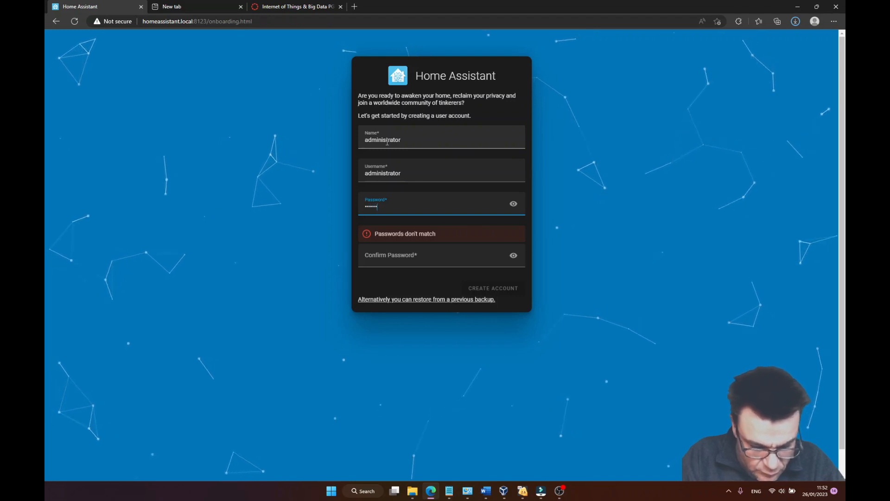
text(•)
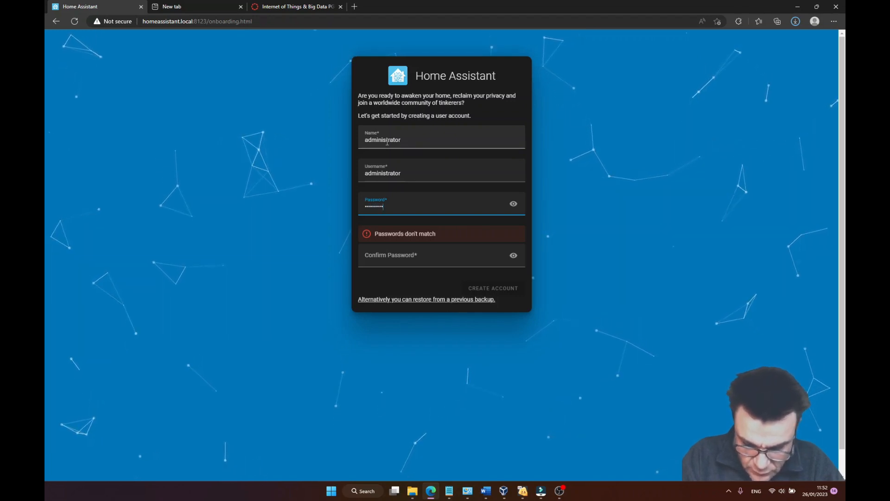
click(513, 204)
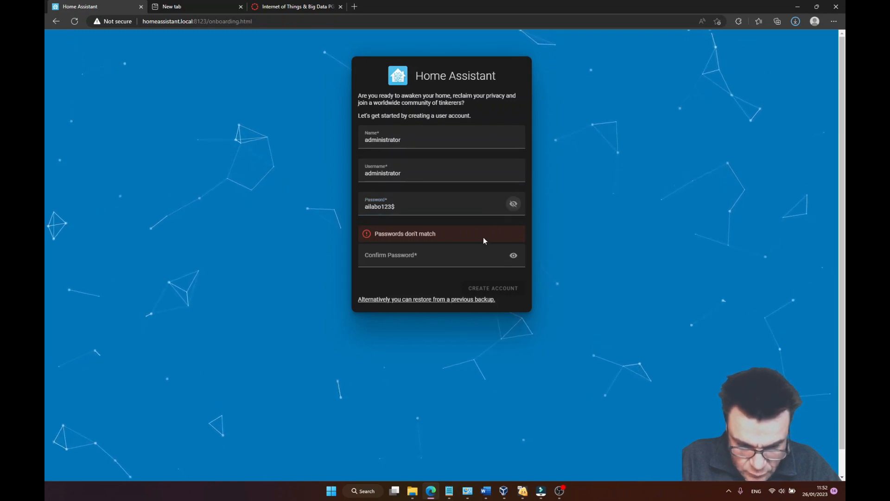
click(422, 254)
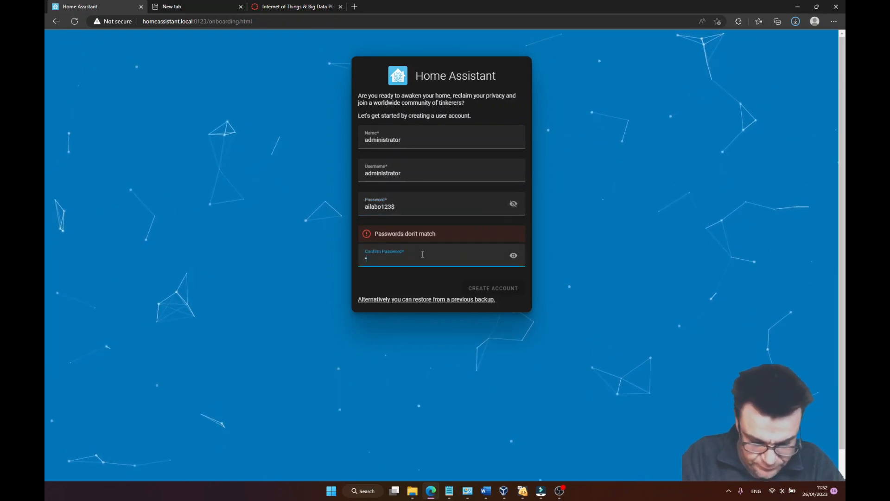
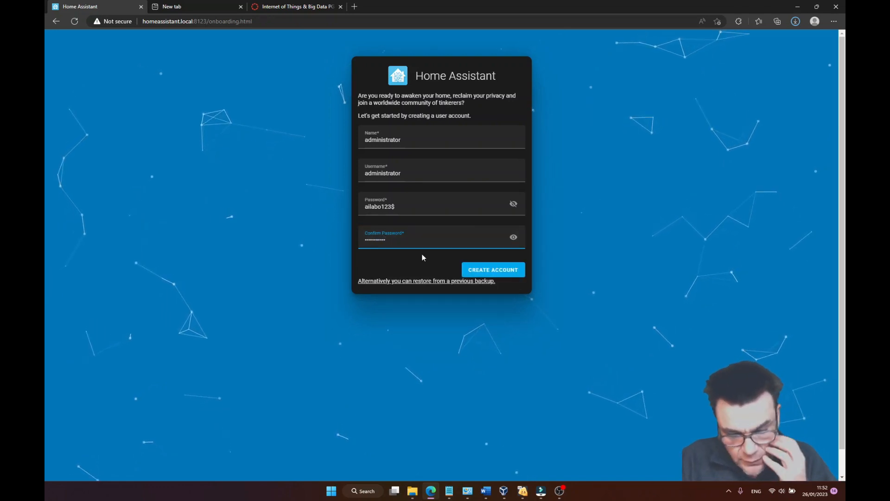
click(489, 270)
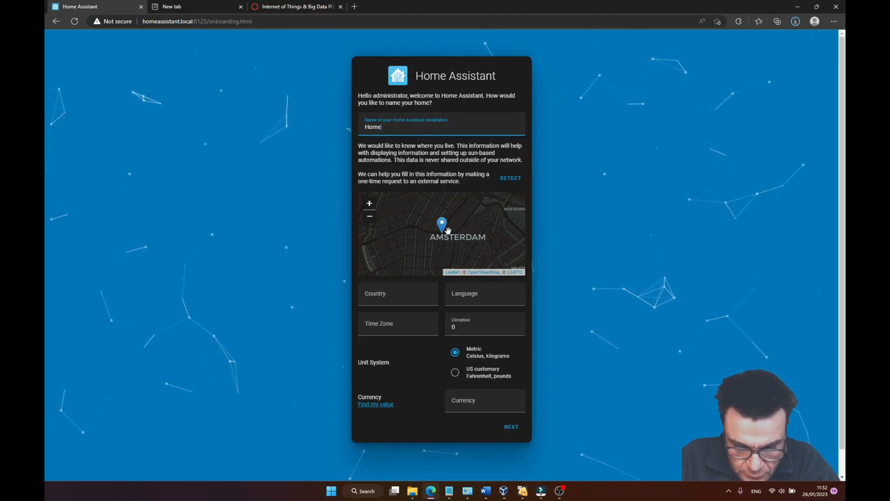
Move the home location marker on the map from Amsterdam to the Brussels area.
drag(441, 226, 418, 225)
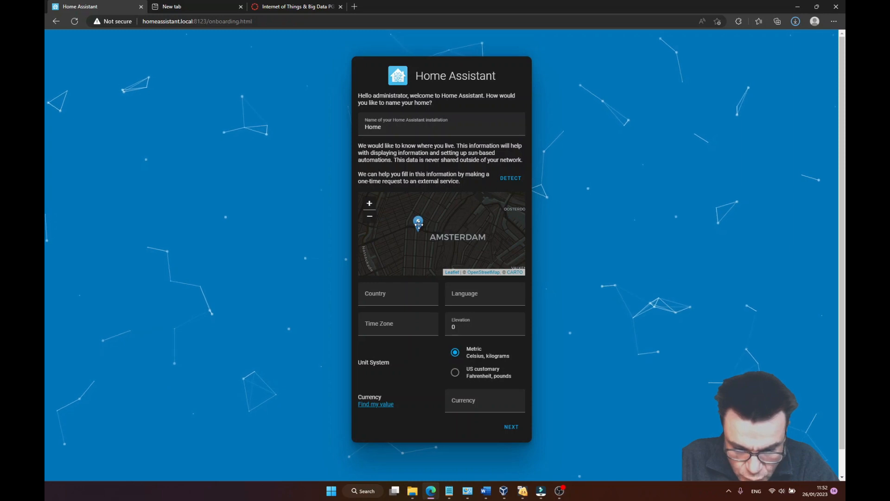
click(370, 217)
click(370, 217)
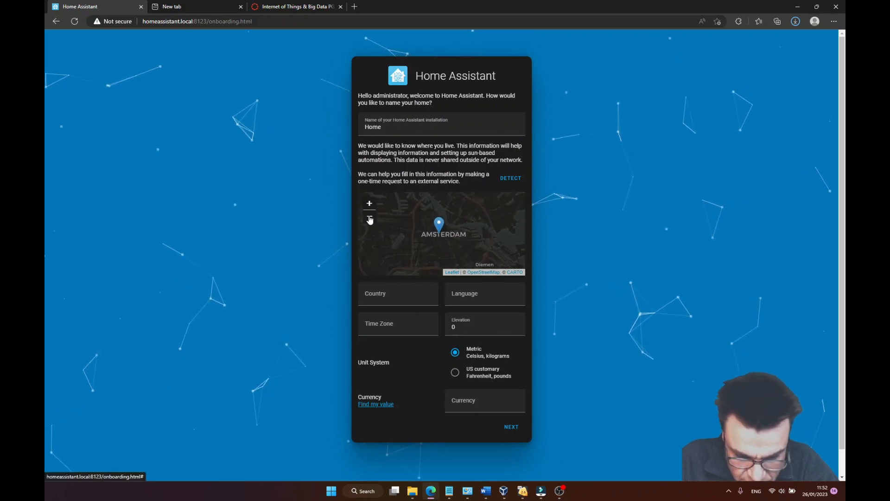
click(369, 217)
click(370, 217)
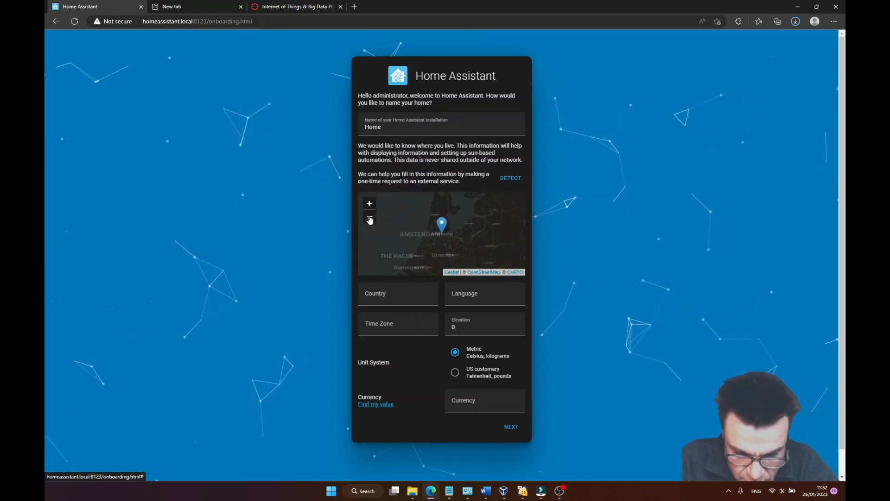
mouse_move(460, 245)
mouse_down()
mouse_move(458, 223)
mouse_move(444, 245)
mouse_move(459, 231)
mouse_move(447, 211)
mouse_move(416, 234)
mouse_move(422, 250)
mouse_up()
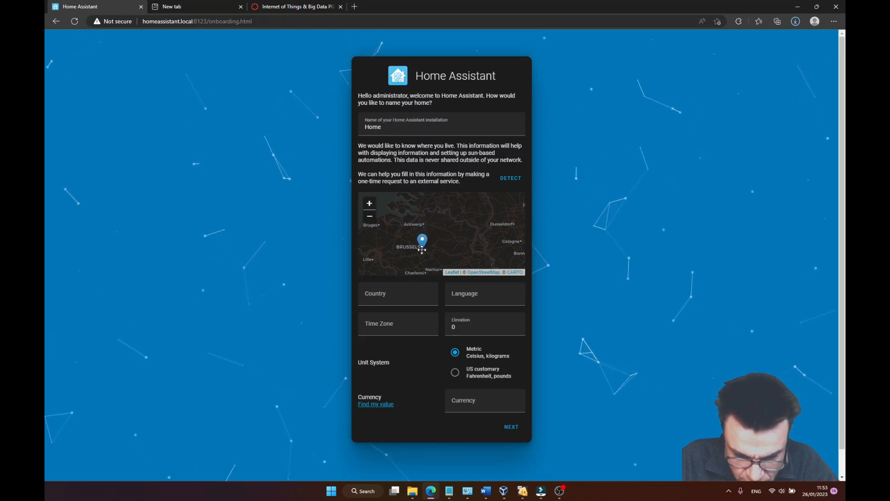
Refine the home location marker's position to central Brussels, between Anderlecht and Ixelles.
scroll(433, 246, up, 2)
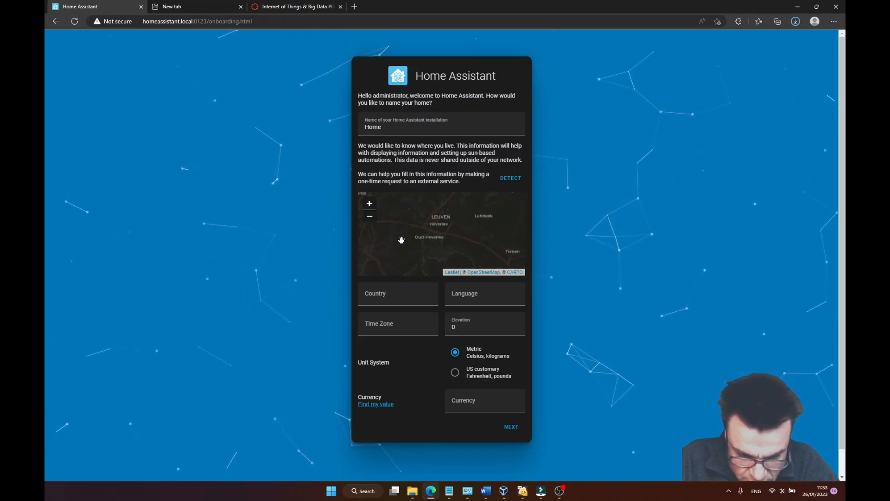
scroll(449, 243, up, 2)
scroll(450, 245, down, 1)
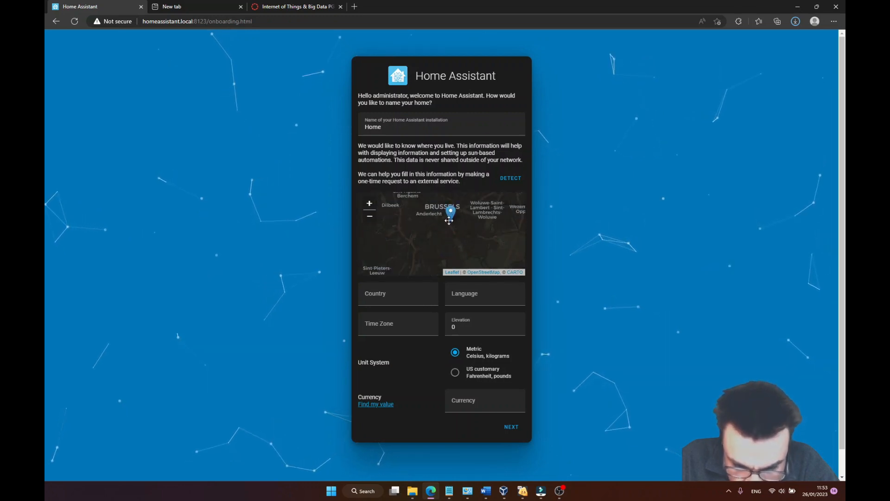
scroll(447, 222, up, 2)
drag(430, 217, 455, 240)
scroll(447, 226, up, 1)
scroll(439, 225, up, 1)
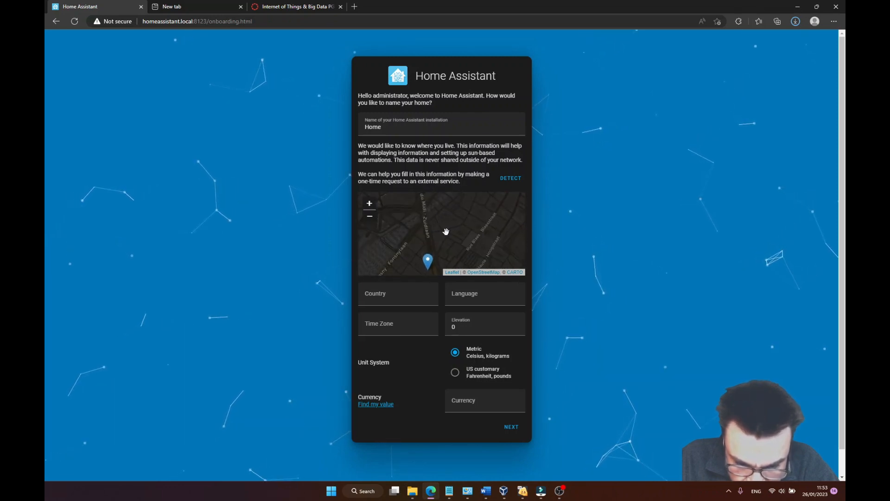
drag(443, 248, 438, 210)
drag(455, 240, 441, 211)
scroll(446, 230, down, 1)
scroll(459, 240, down, 1)
drag(455, 237, 457, 214)
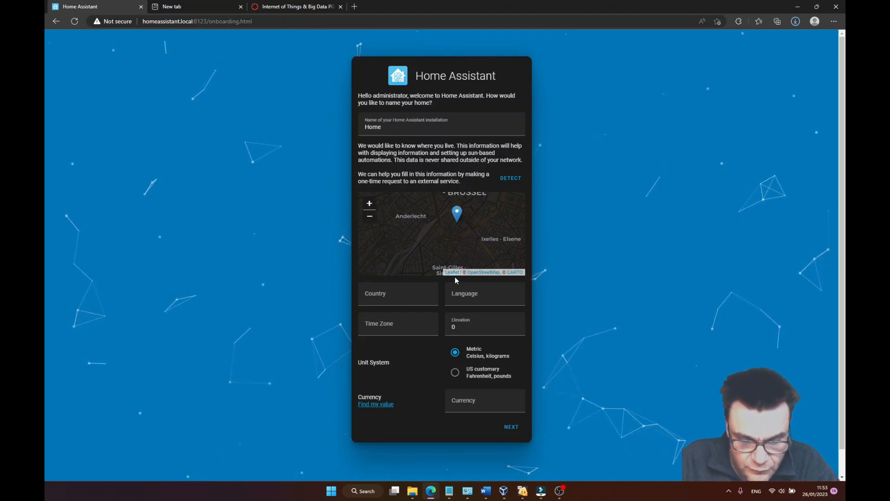
Set the country to Belgium (BE) and the language to English (en).
click(396, 292)
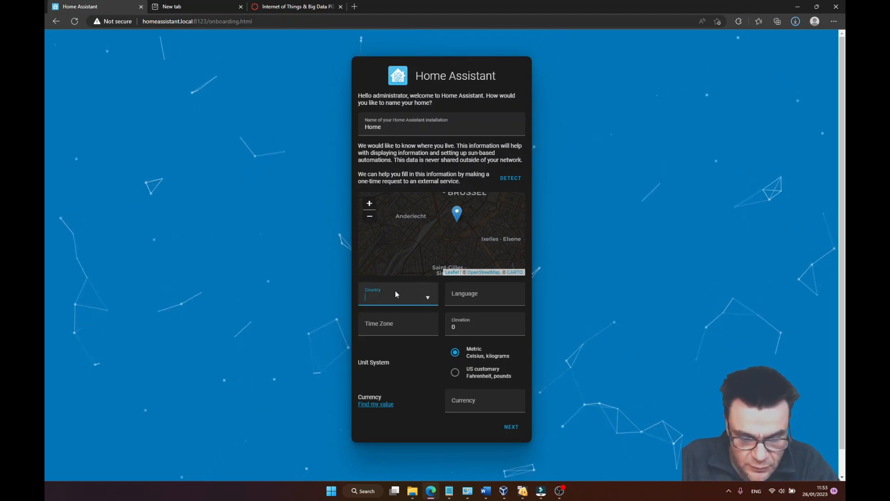
click(428, 297)
scroll(382, 360, down, 5)
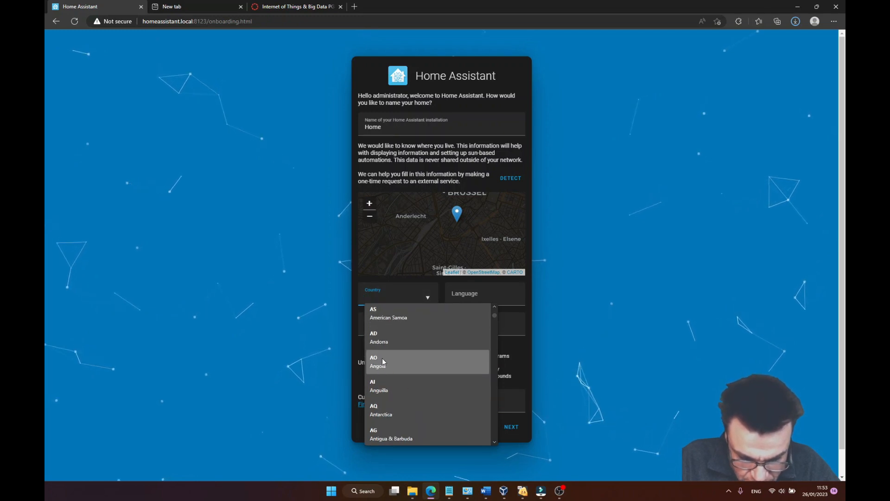
text(be)
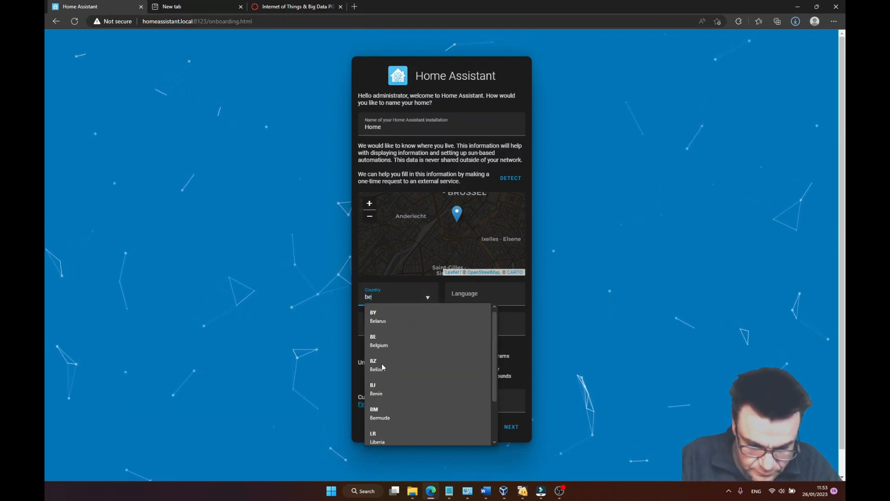
click(382, 346)
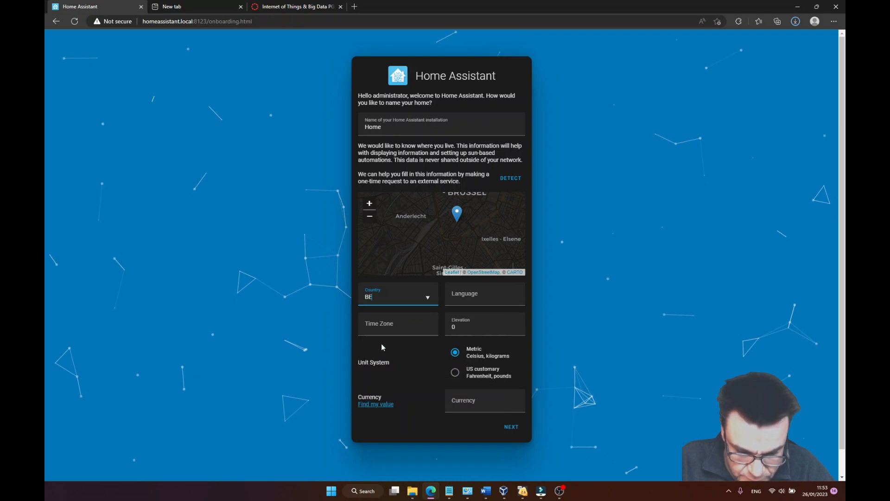
click(467, 295)
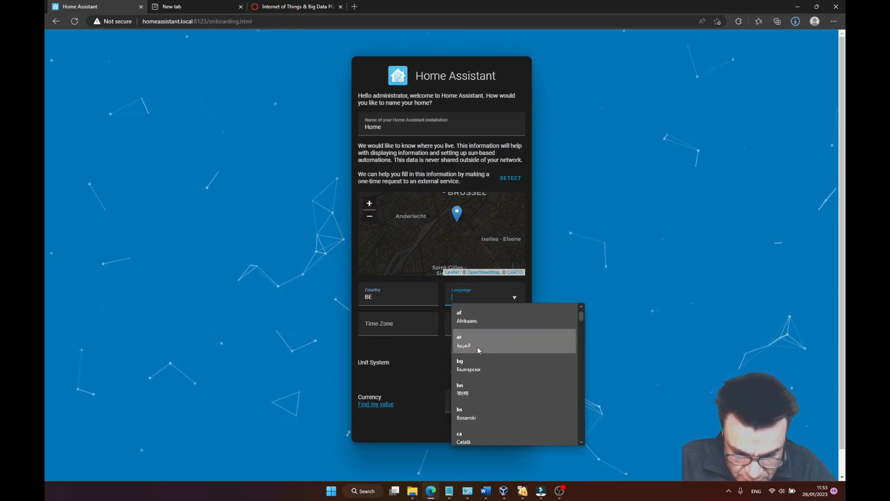
text(en)
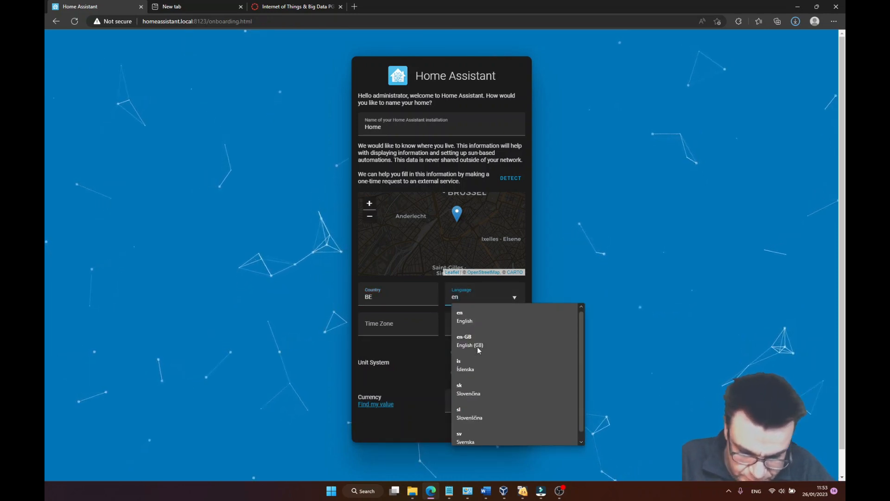
click(469, 316)
Set the home's time zone to Europe/Brussels.
click(415, 323)
scroll(399, 382, down, 8)
scroll(400, 381, down, 5)
scroll(399, 388, down, 3)
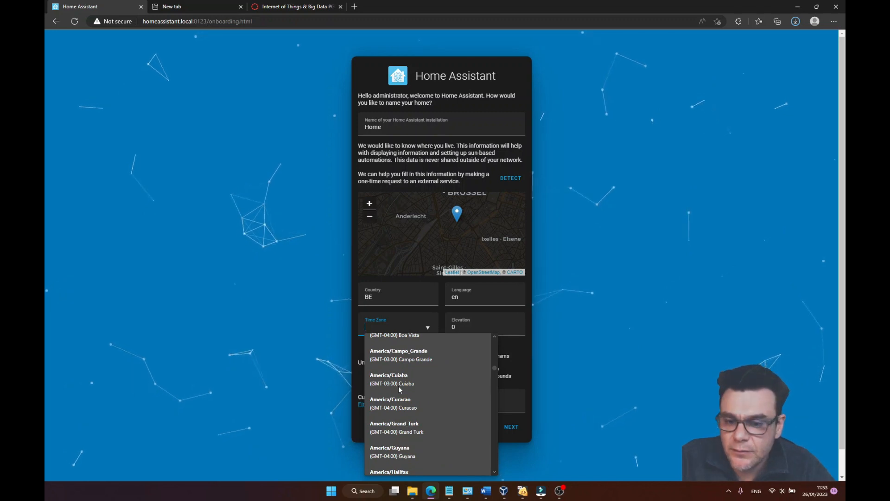
scroll(430, 400, down, 2)
scroll(430, 400, down, 15)
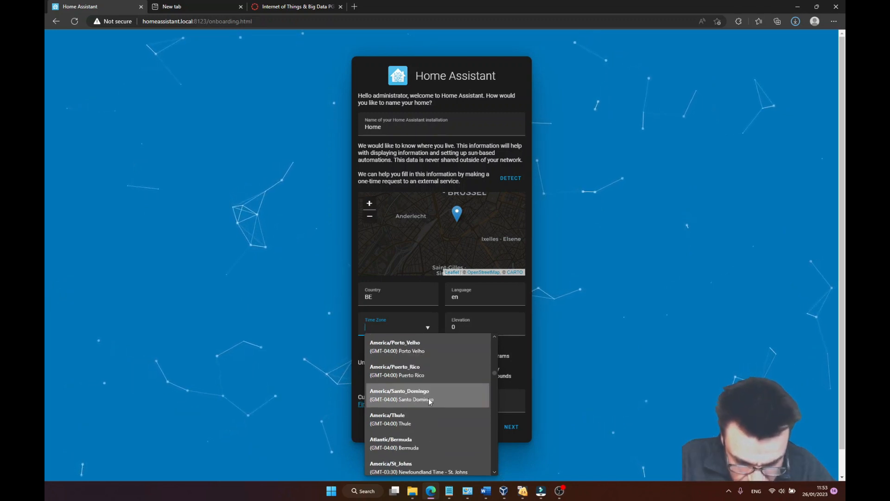
scroll(426, 403, down, 2)
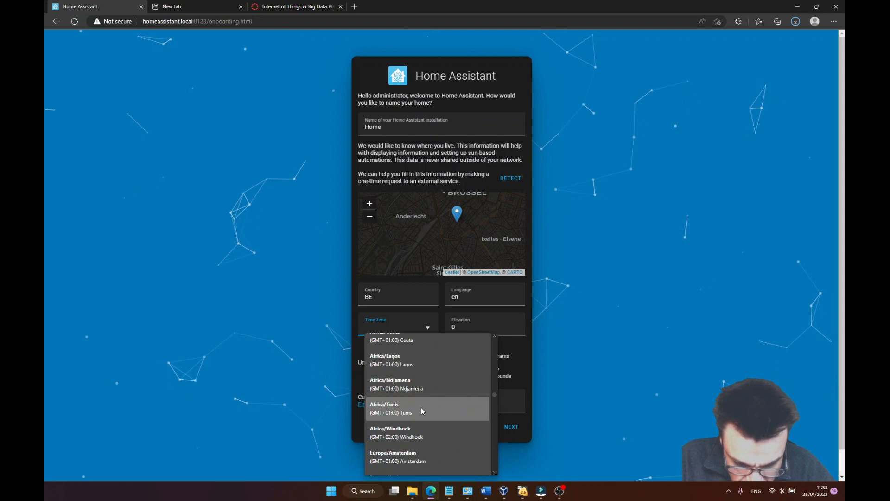
scroll(390, 413, down, 3)
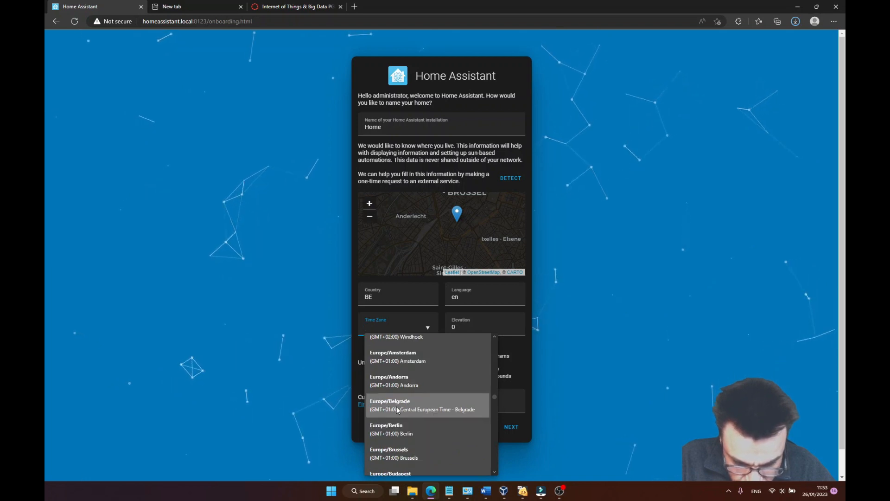
scroll(401, 398, up, 1)
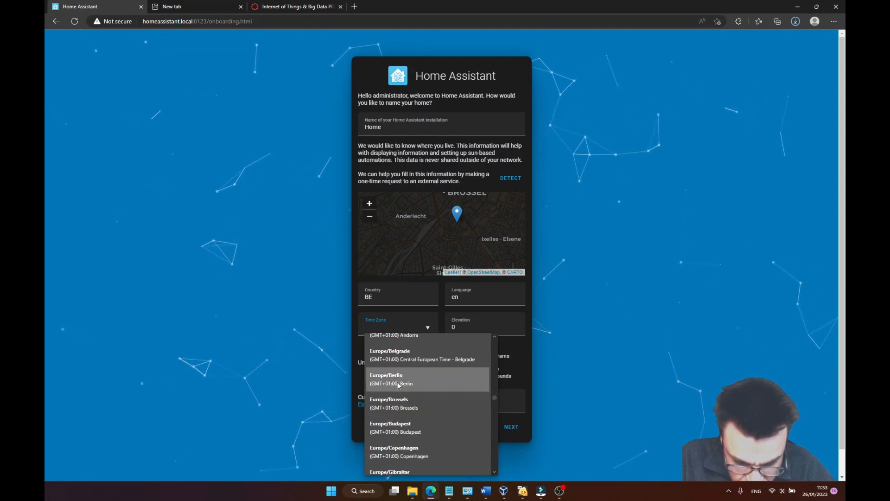
click(399, 404)
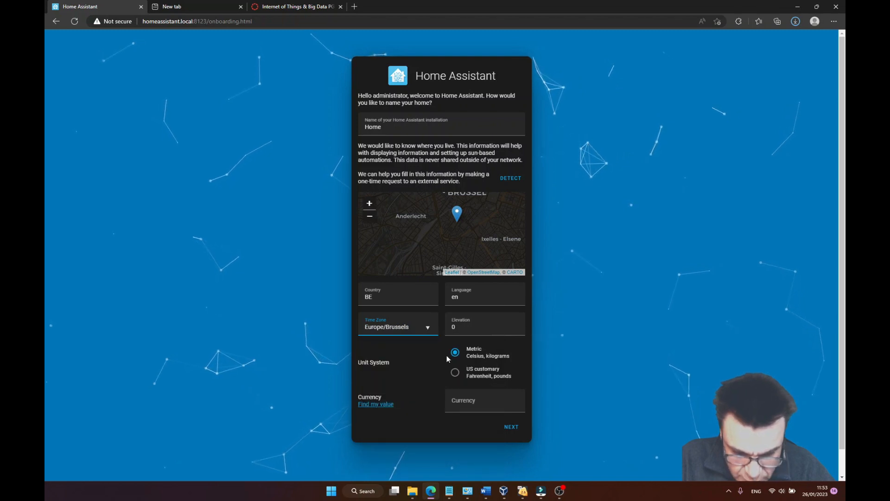
Set the elevation to 50 meters and the currency to EUR.
click(473, 326)
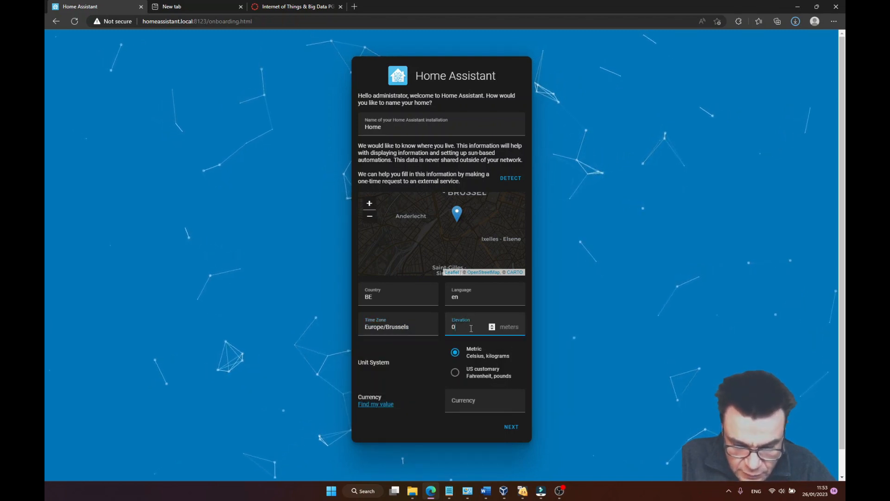
key(BackSpace)
text(50)
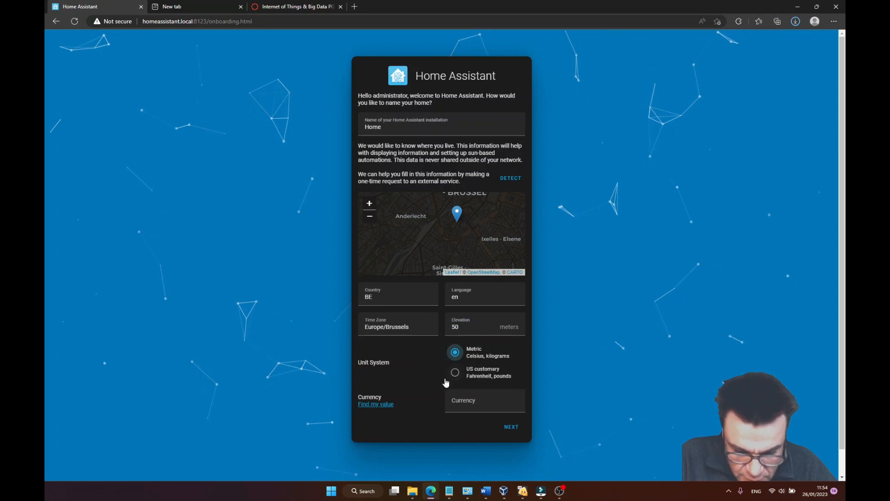
click(473, 402)
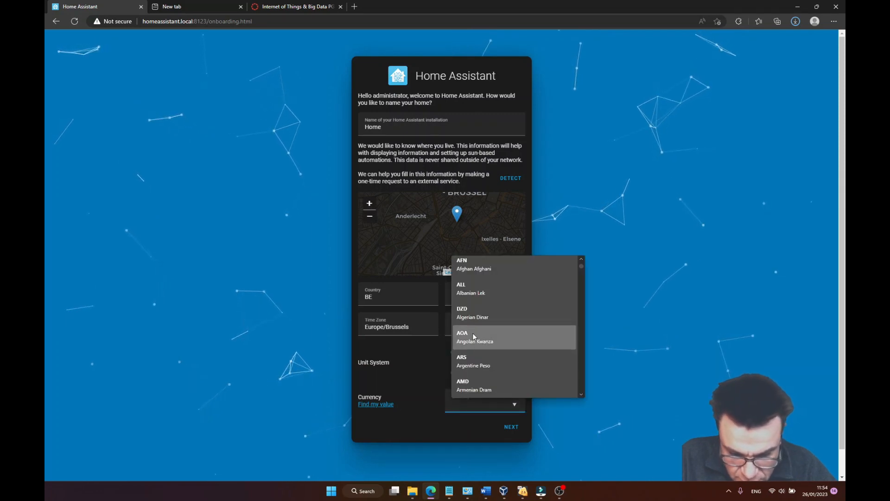
scroll(484, 346, down, 8)
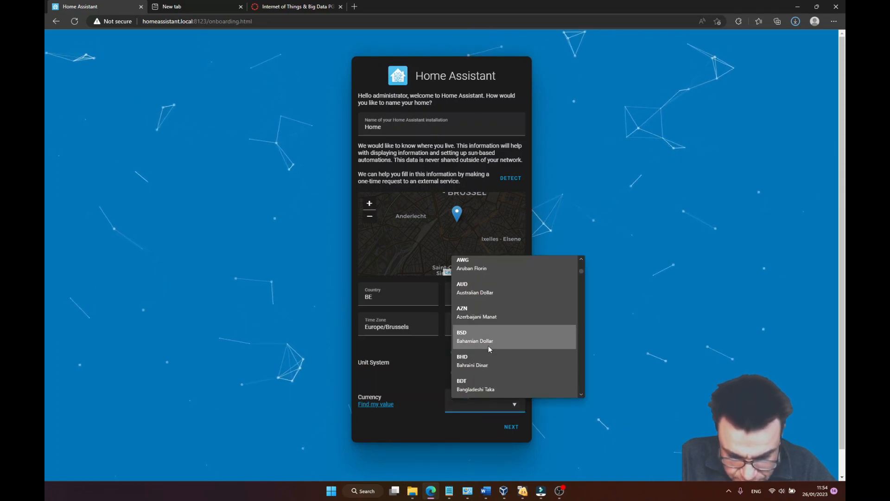
text(e)
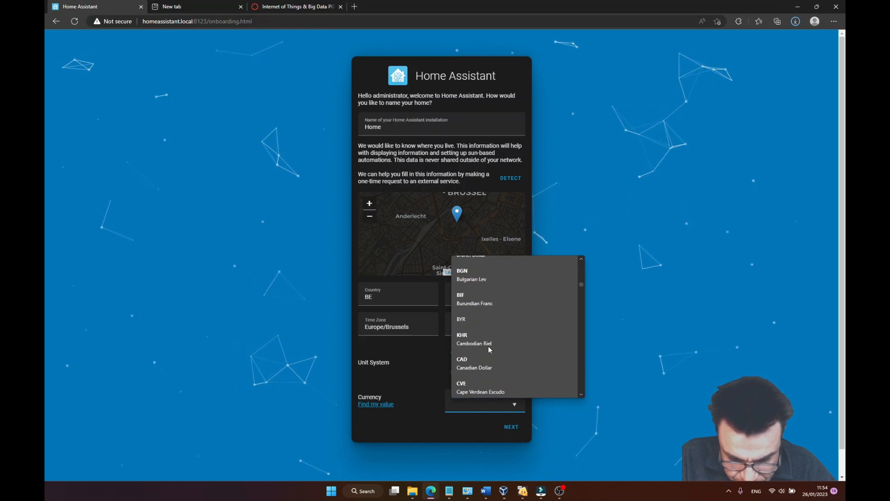
text(ur)
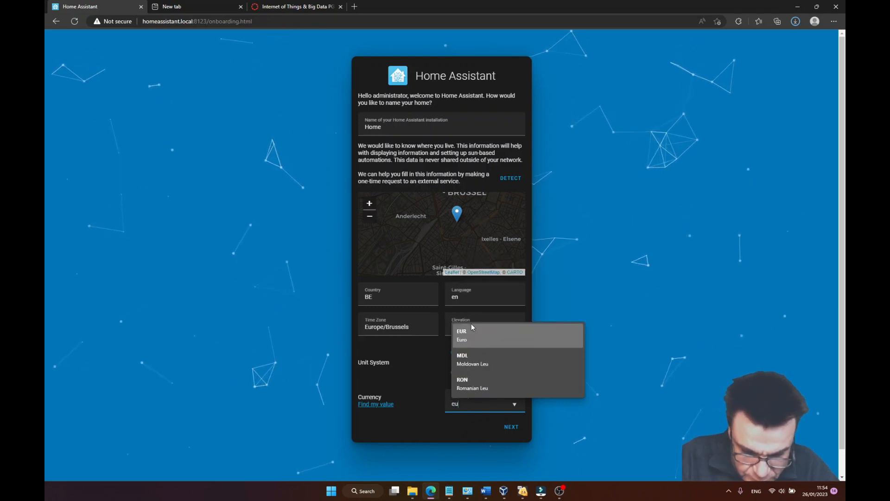
click(475, 332)
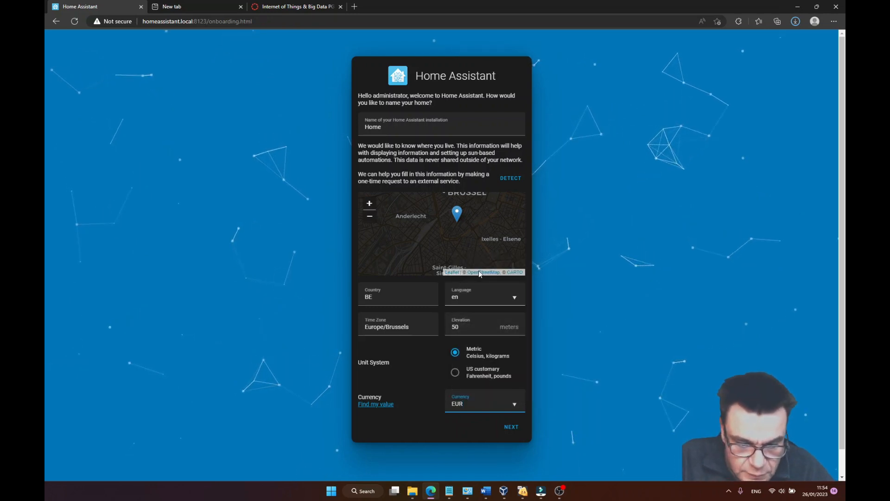
Submit the home details, leave all analytics sharing off, and finish the onboarding without setting up any further integrations.
click(510, 427)
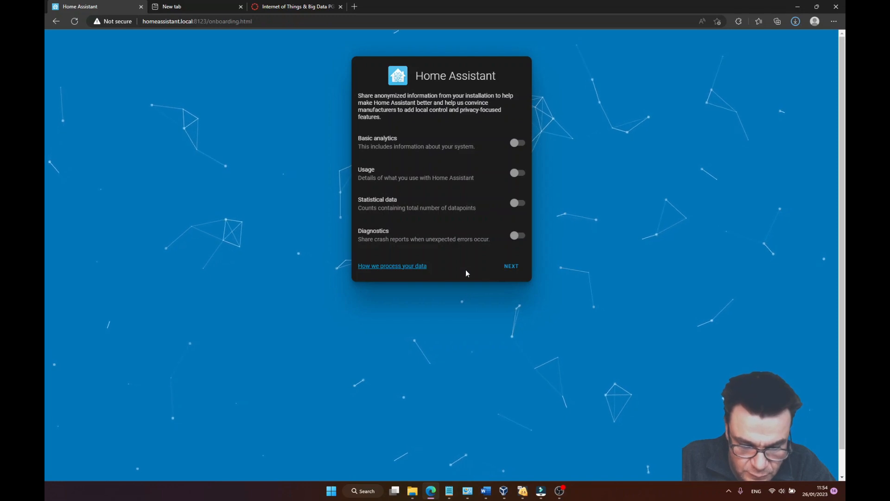
click(513, 268)
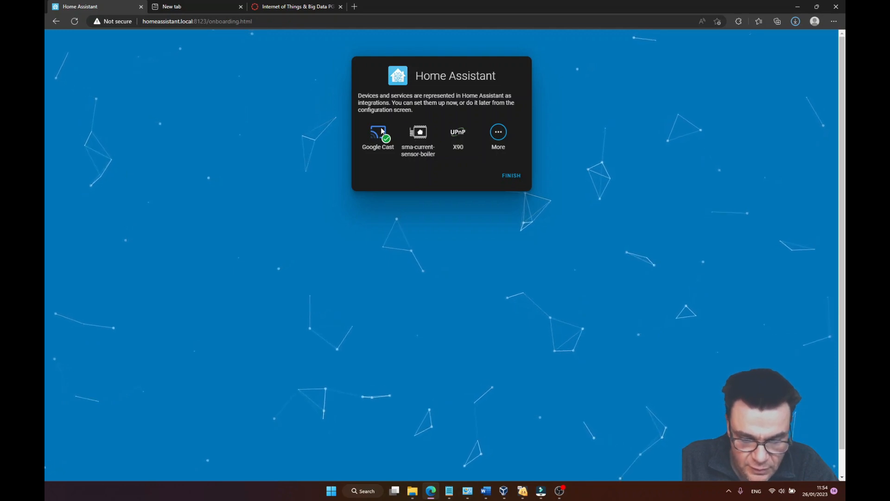
click(516, 176)
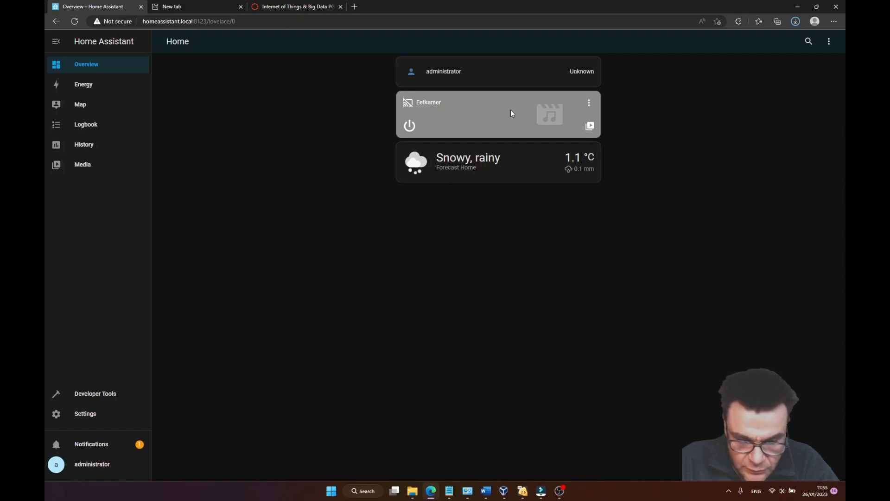
Examine the entity settings of the Eetkamer media player and close them.
click(589, 102)
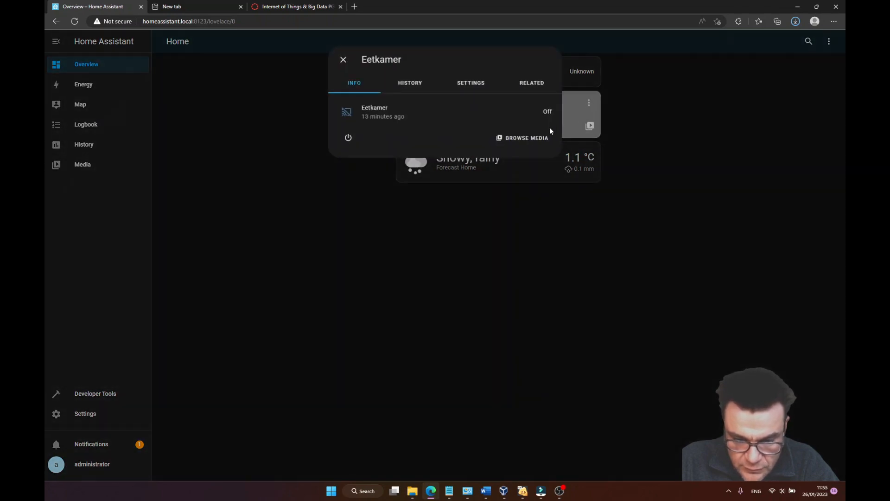
click(483, 86)
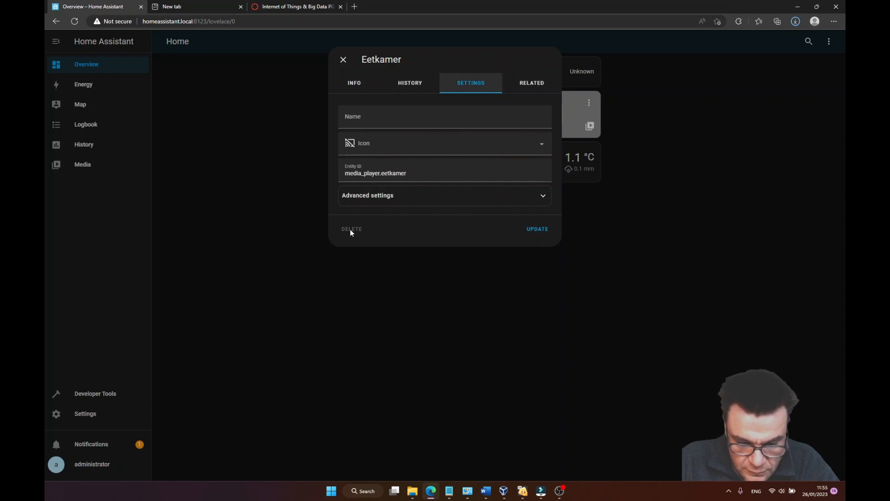
click(343, 60)
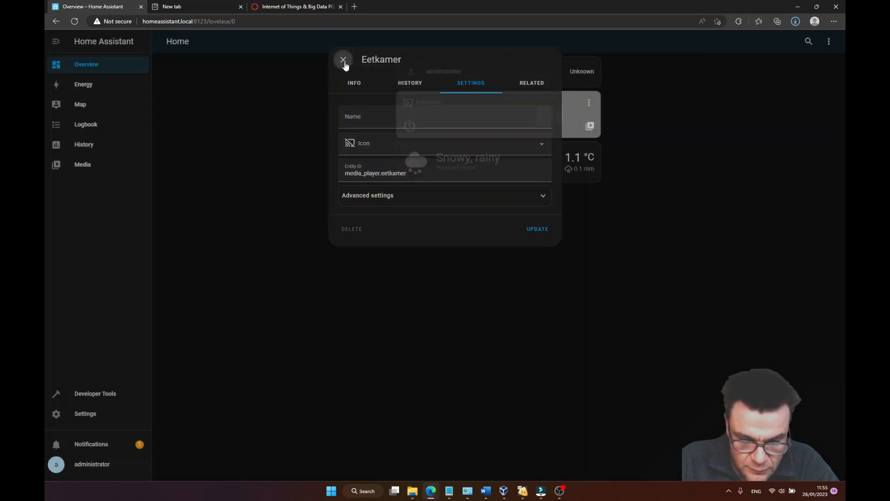
Start editing the Home dashboard and take control of it without starting from an empty dashboard.
click(829, 42)
click(813, 66)
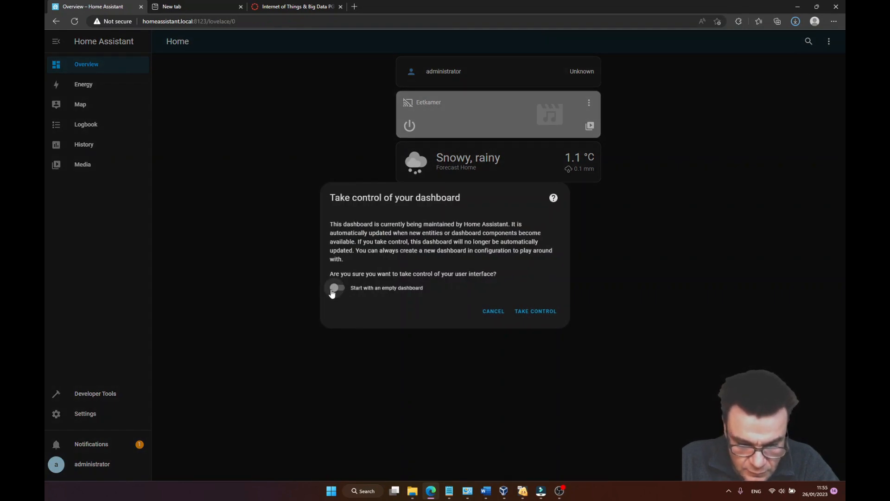
click(539, 312)
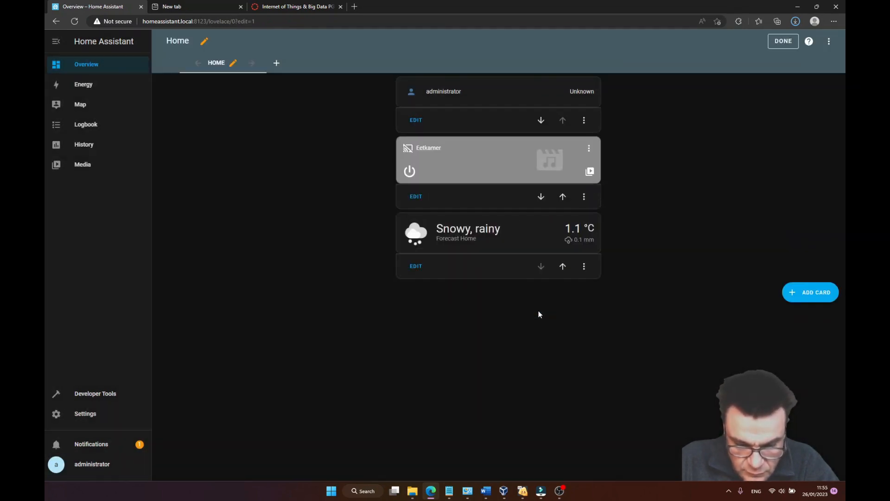
Delete the Eetkamer, weather forecast and administrator cards from the Home dashboard and finish editing.
click(584, 198)
click(596, 260)
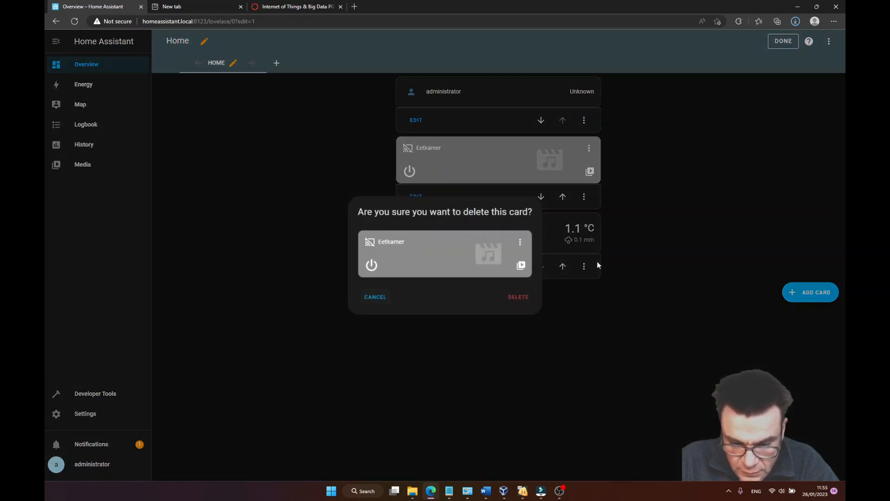
click(519, 298)
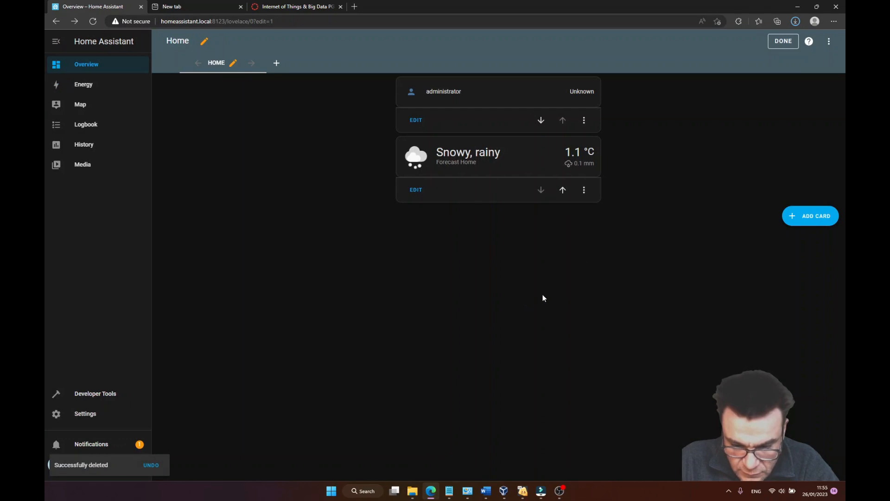
click(585, 190)
click(596, 254)
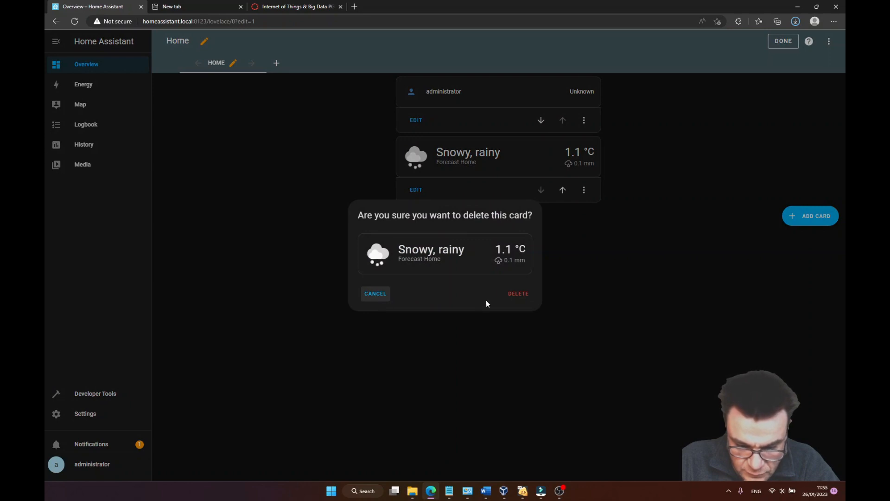
click(514, 293)
click(584, 120)
click(597, 181)
click(513, 295)
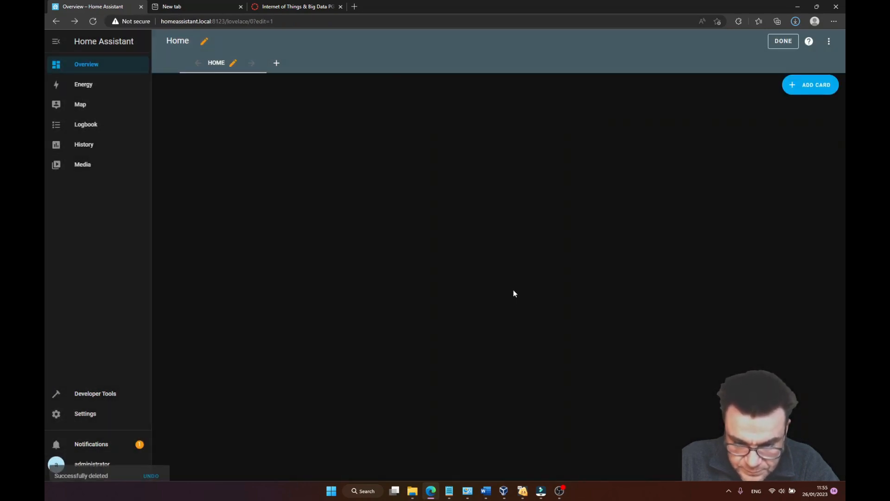
click(783, 41)
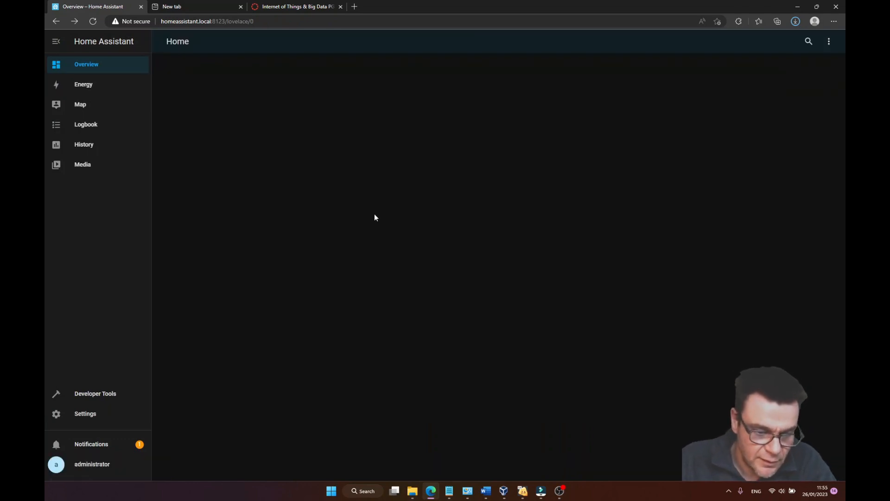